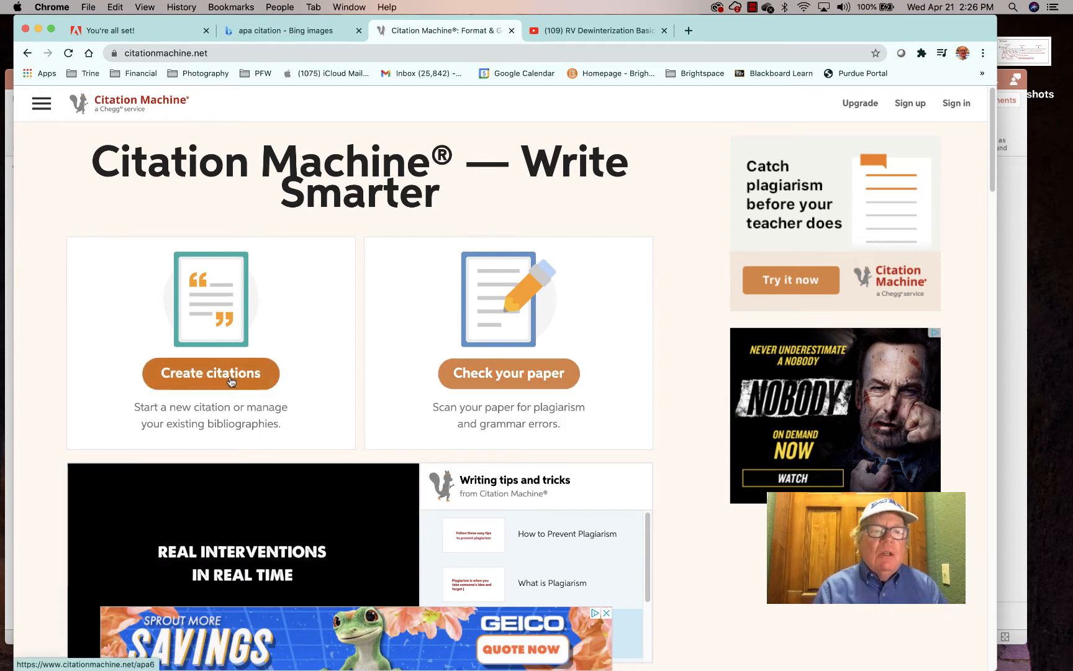
# Start a new citation in Citation Machine and choose a website as the source type.
pyautogui.click(211, 374)
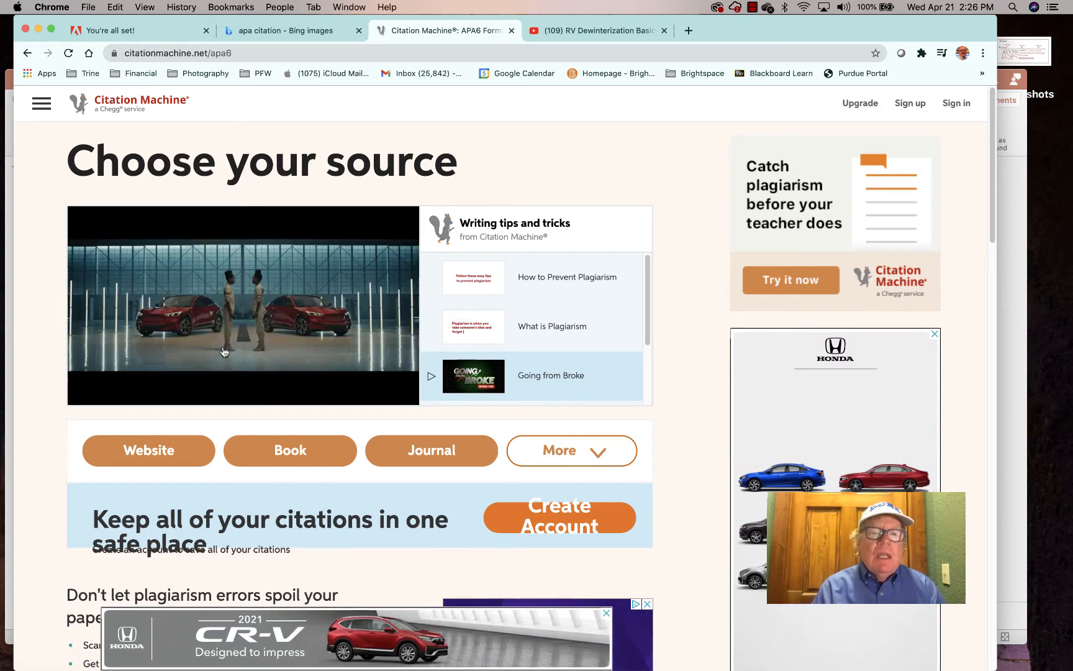
pyautogui.scroll(-2, 205, 363)
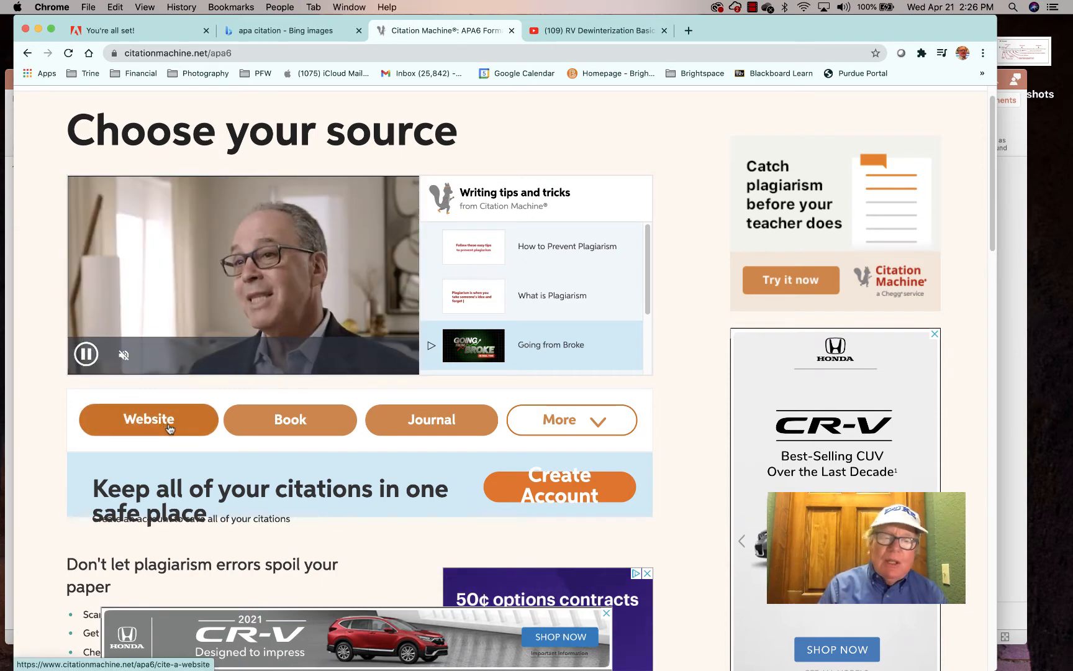
pyautogui.click(168, 429)
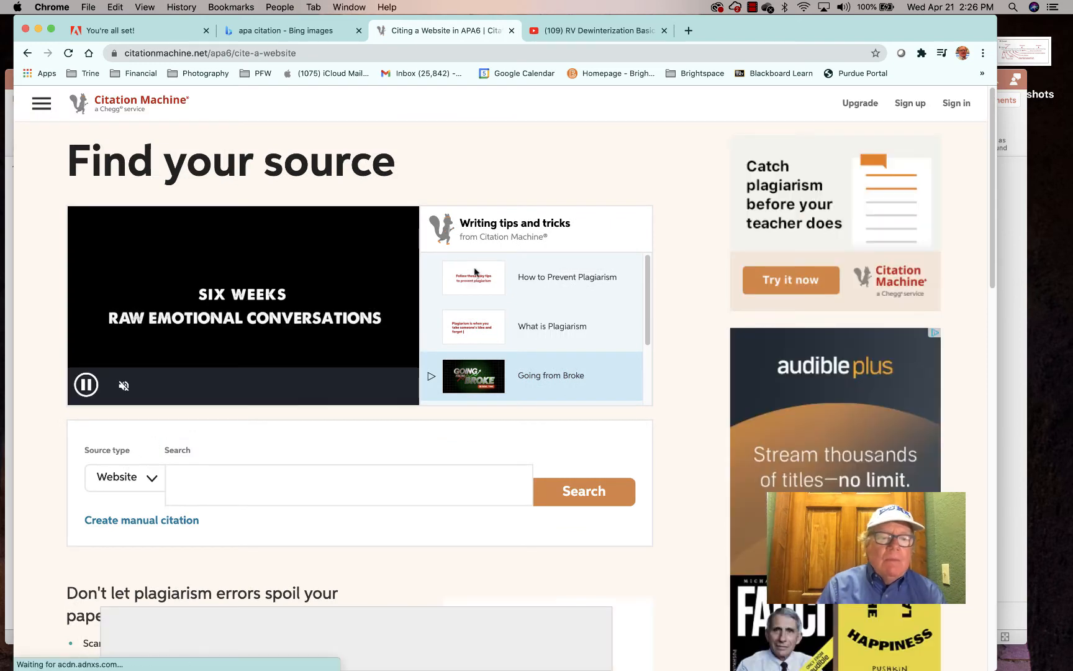
# Switch to the YouTube video "RV Dewinterization Basics For Beginners" and copy its share link.
pyautogui.click(585, 31)
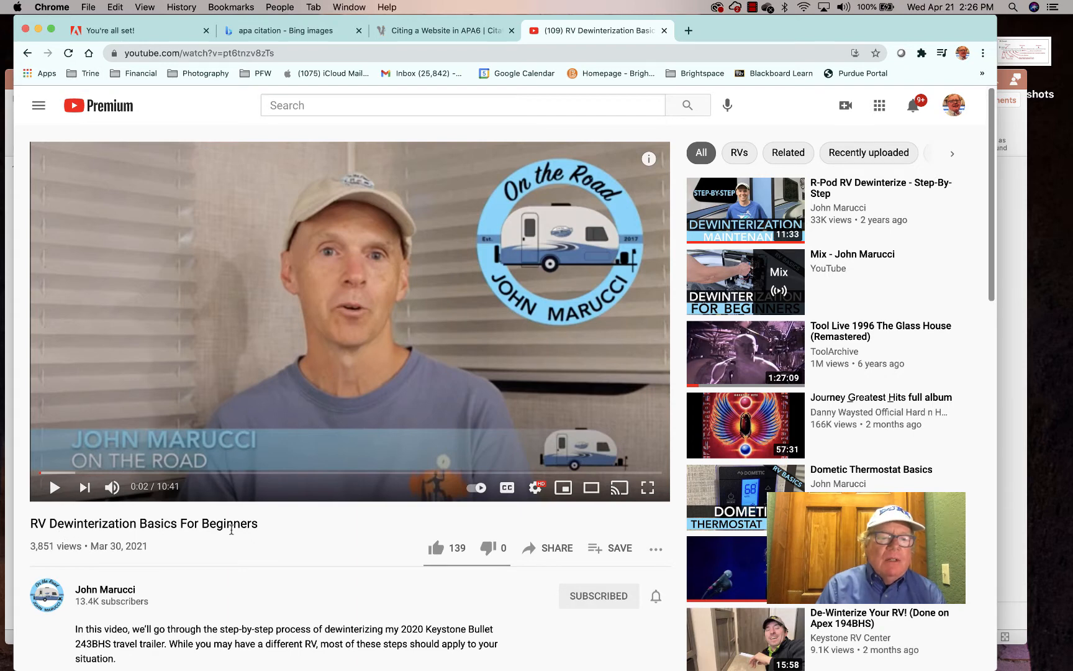
pyautogui.doubleClick(255, 56)
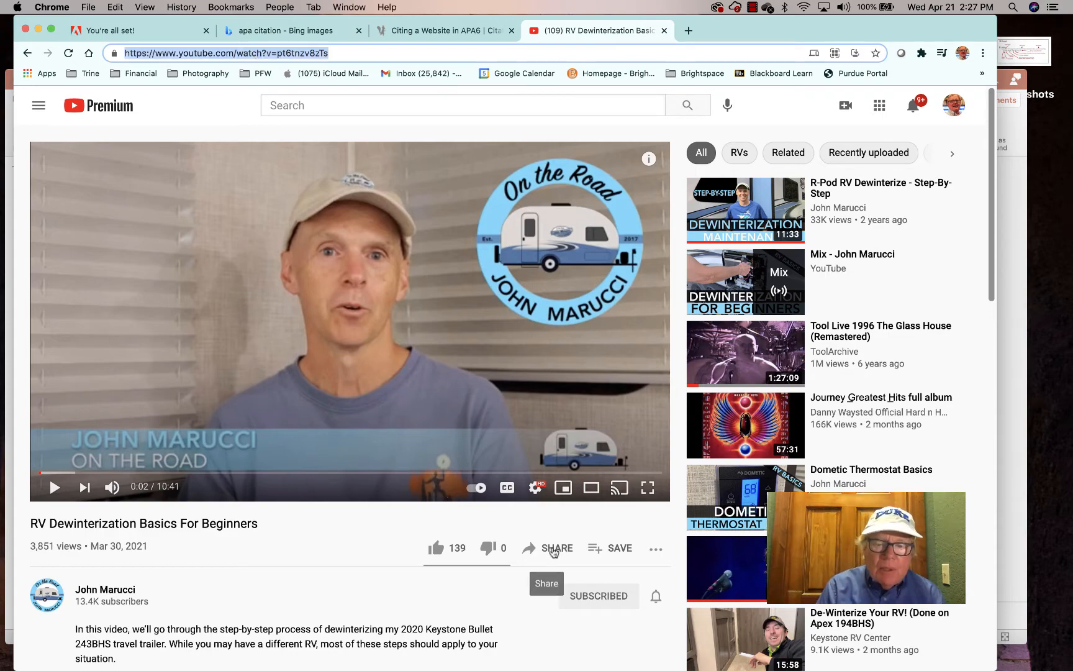
pyautogui.click(554, 549)
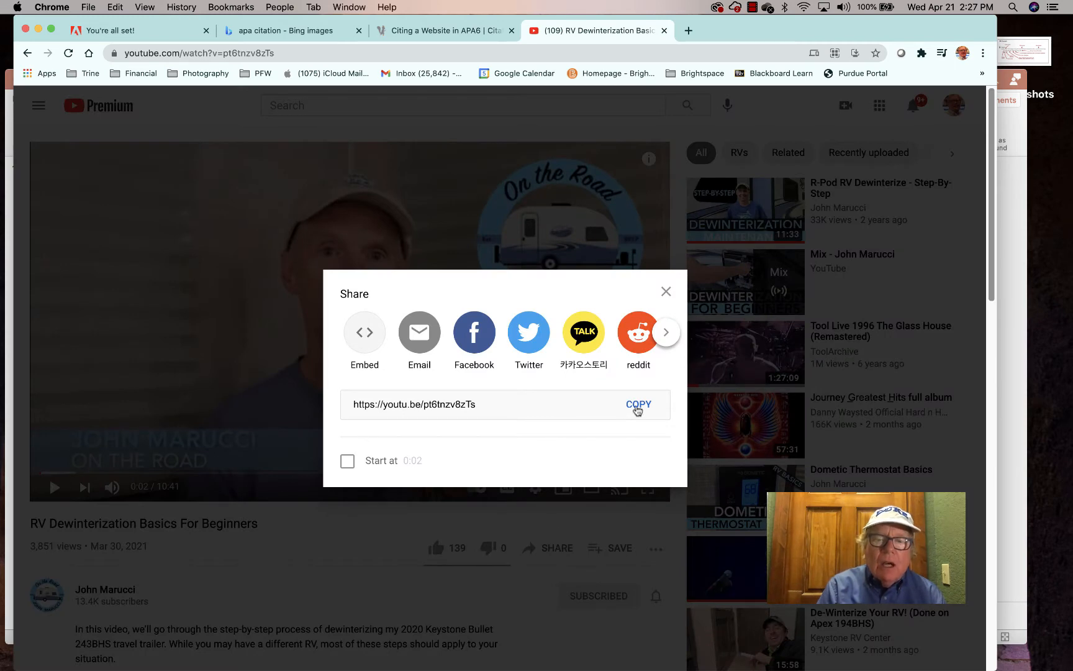
pyautogui.click(638, 408)
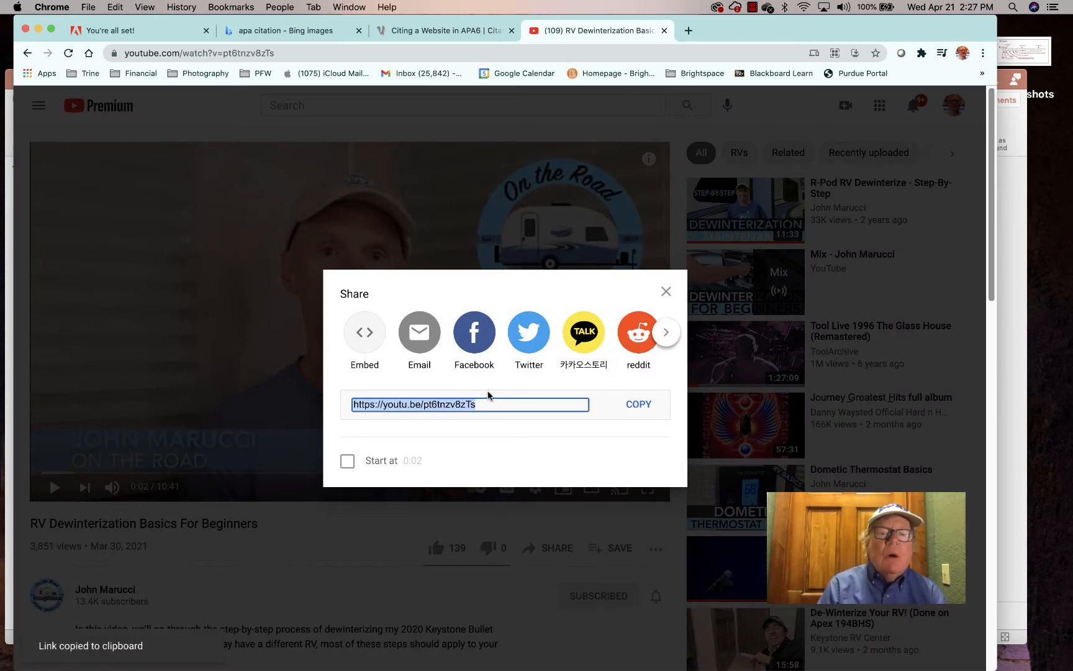
pyautogui.click(423, 32)
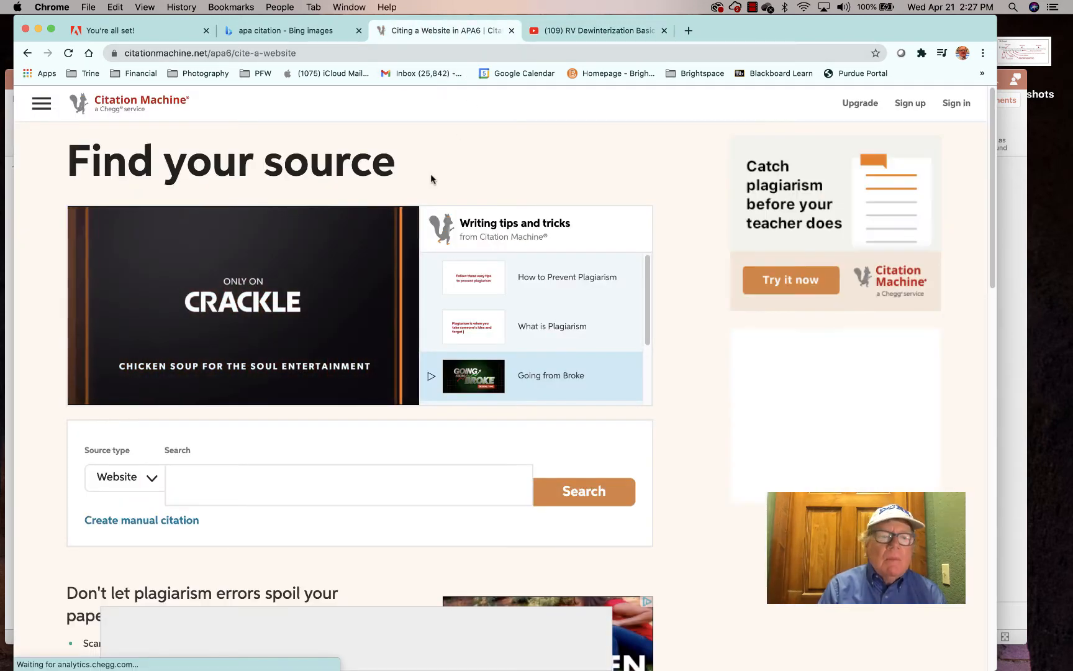
pyautogui.scroll(-4, 280, 397)
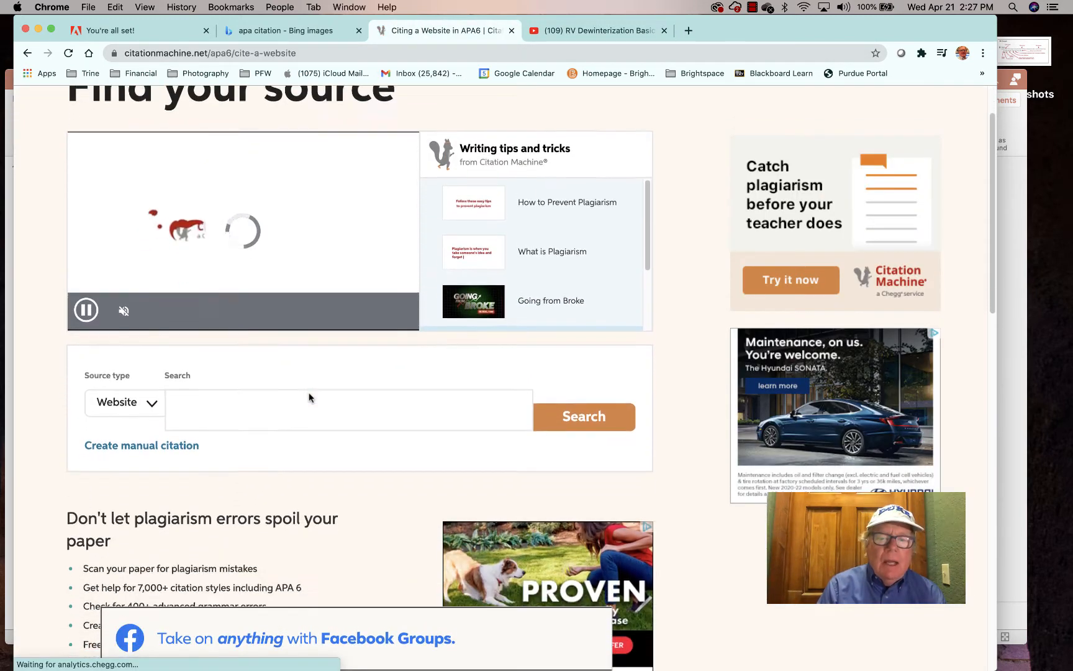
pyautogui.click(219, 358)
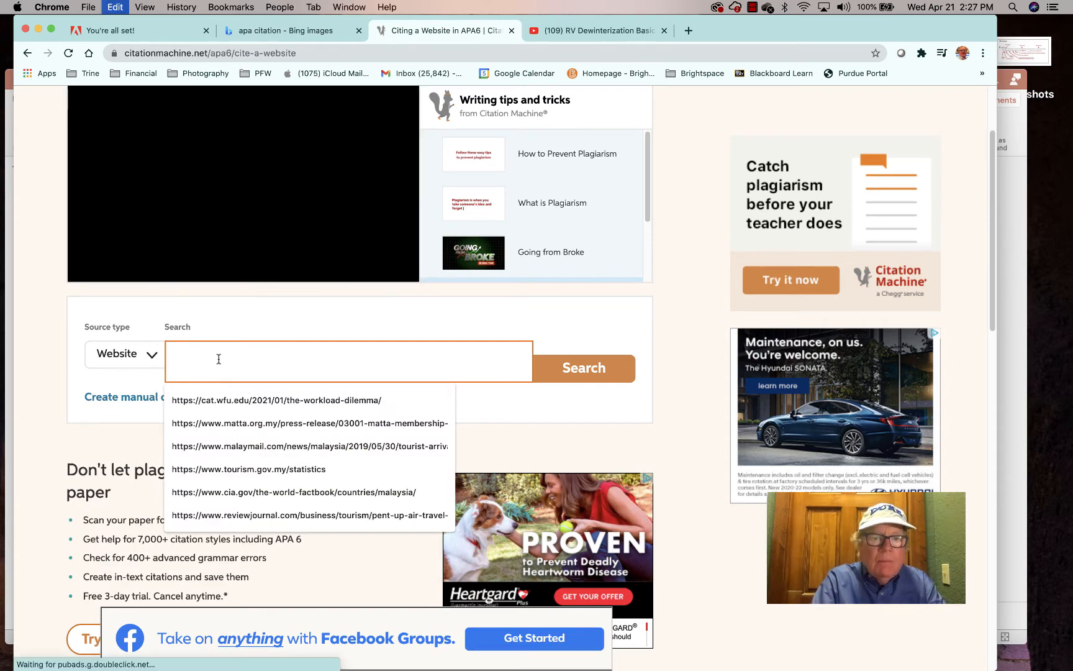
pyautogui.press('super+v')
pyautogui.click(584, 367)
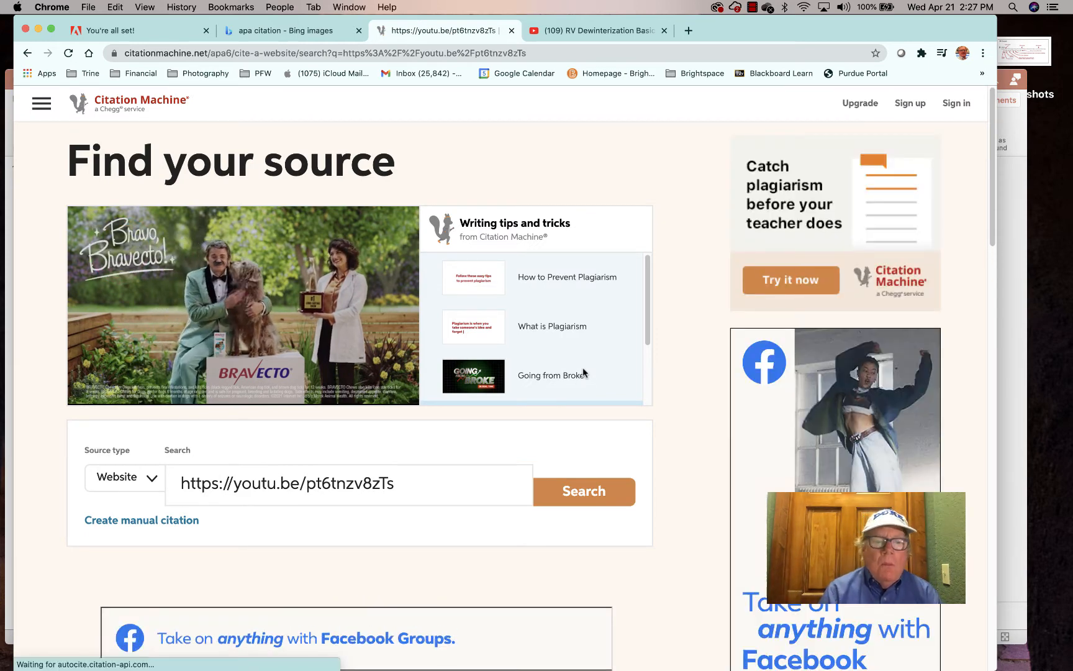
pyautogui.click(582, 492)
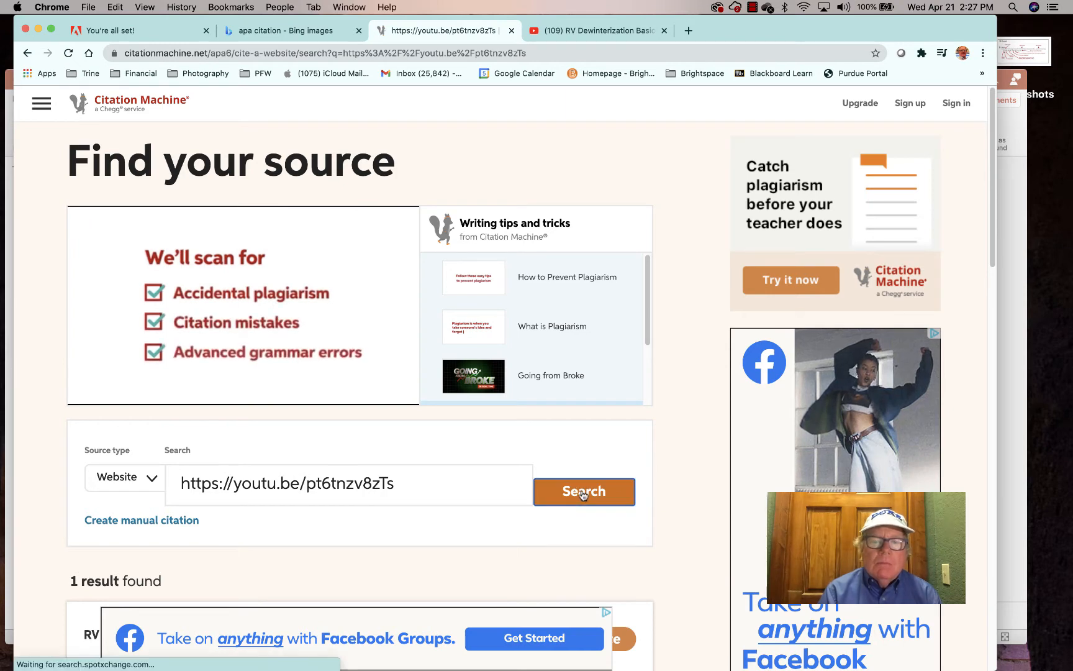
# Cite the found "RV Dewinterization Basics For Beginners" result, accept the retrieved source details and complete the citation.
pyautogui.scroll(-3, 583, 494)
pyautogui.scroll(-2, 583, 494)
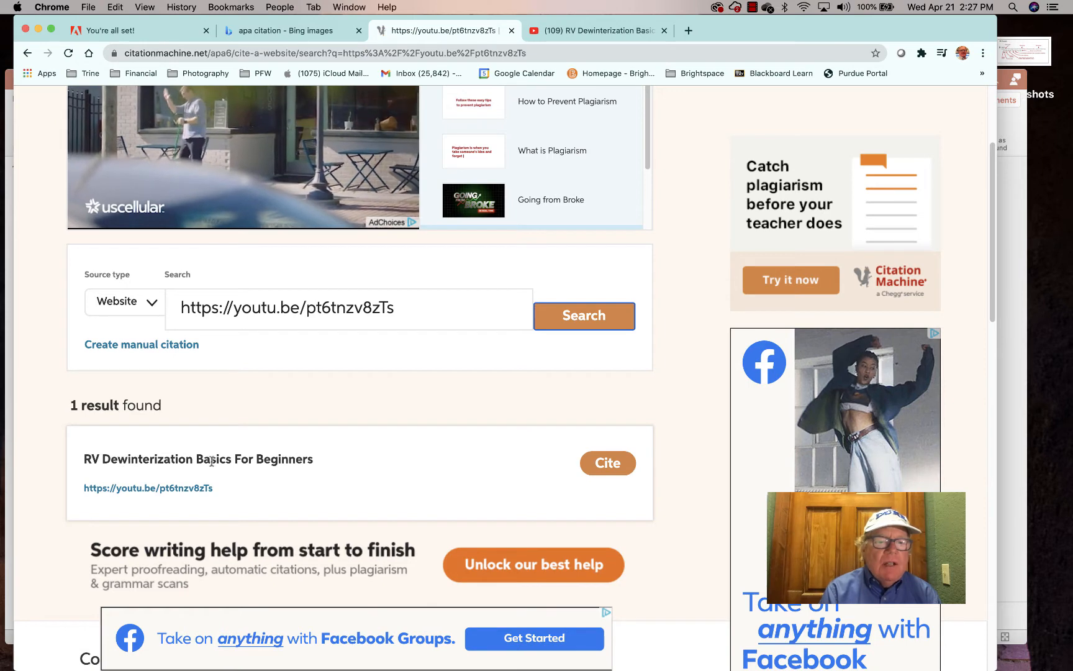
pyautogui.click(608, 462)
pyautogui.scroll(-5, 587, 468)
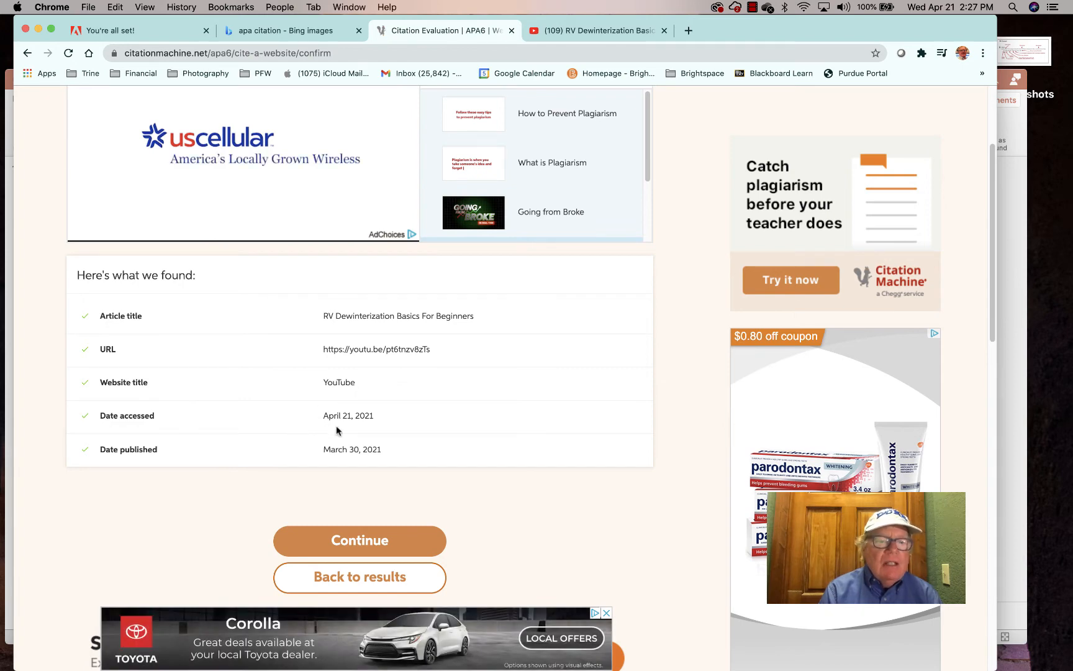
pyautogui.scroll(-1, 336, 429)
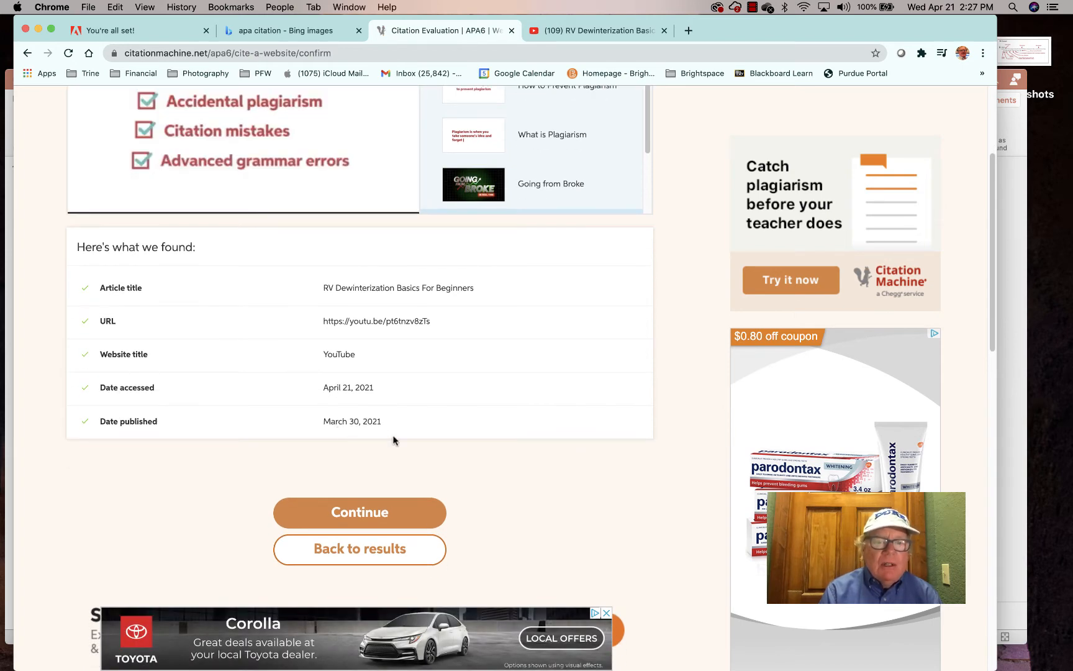
pyautogui.click(360, 510)
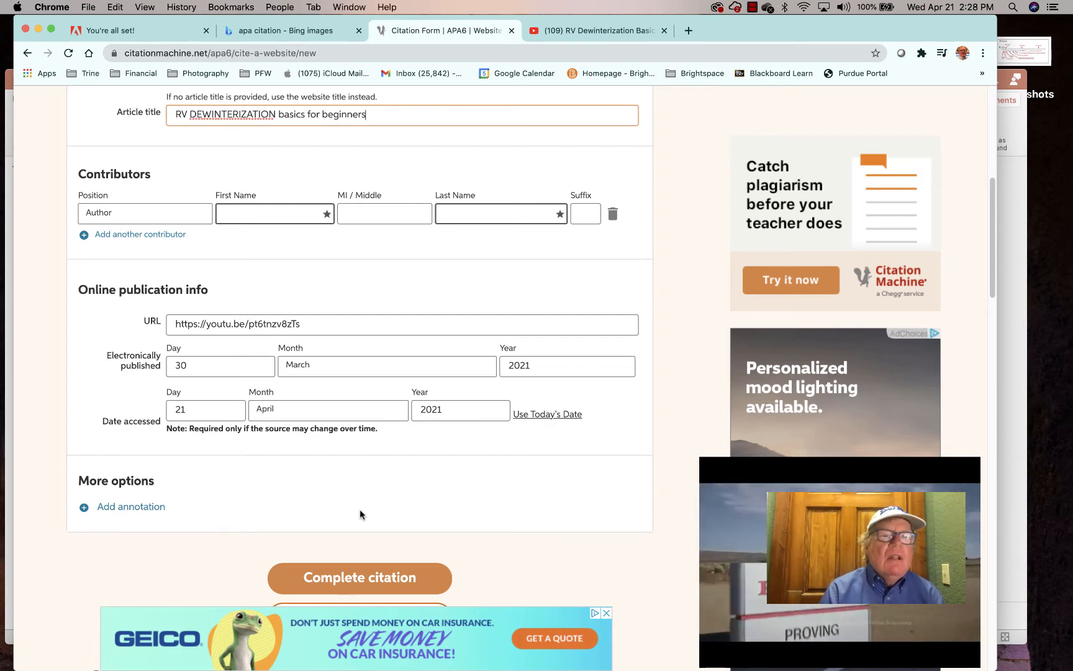
pyautogui.scroll(-2, 361, 512)
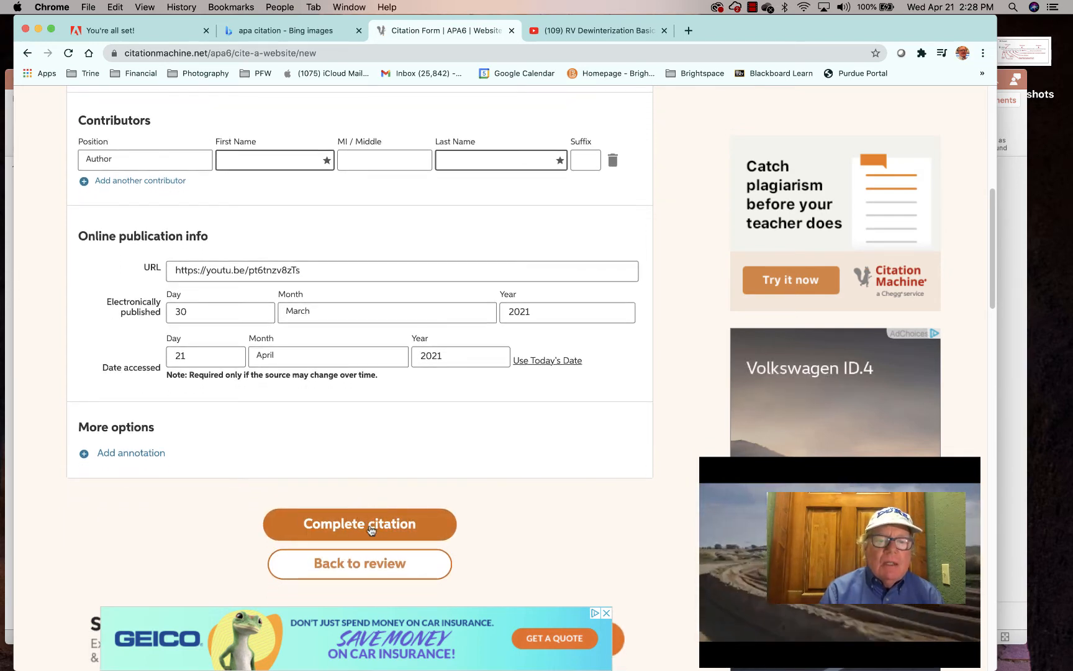
pyautogui.click(379, 524)
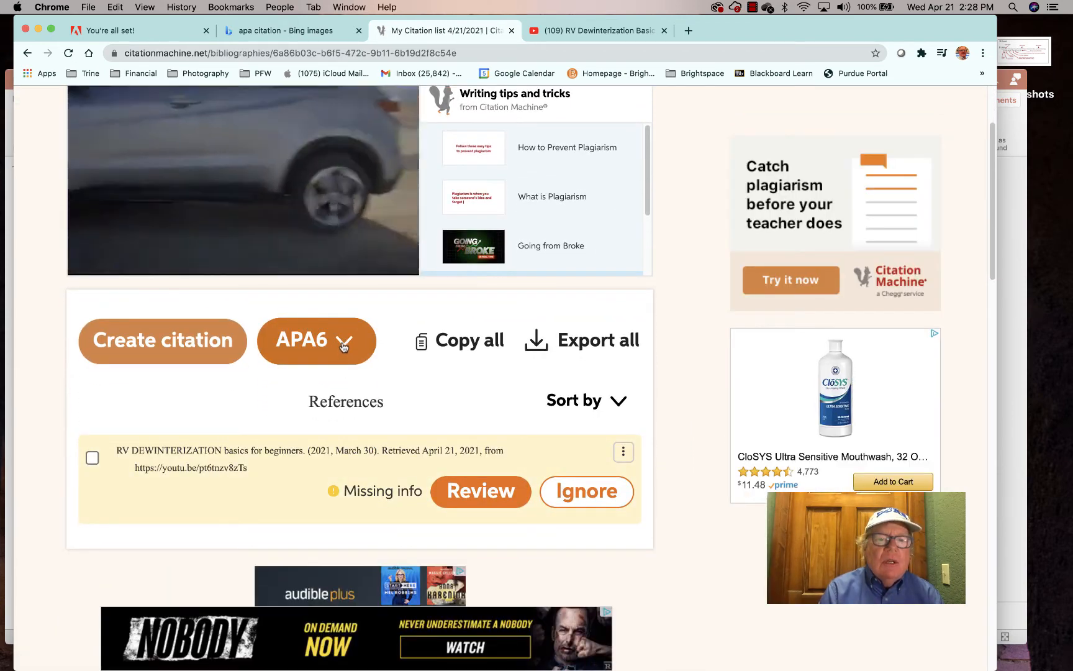
# Change the citation list's style to MLA8 and ignore the missing info notice on the video's citation.
pyautogui.click(342, 345)
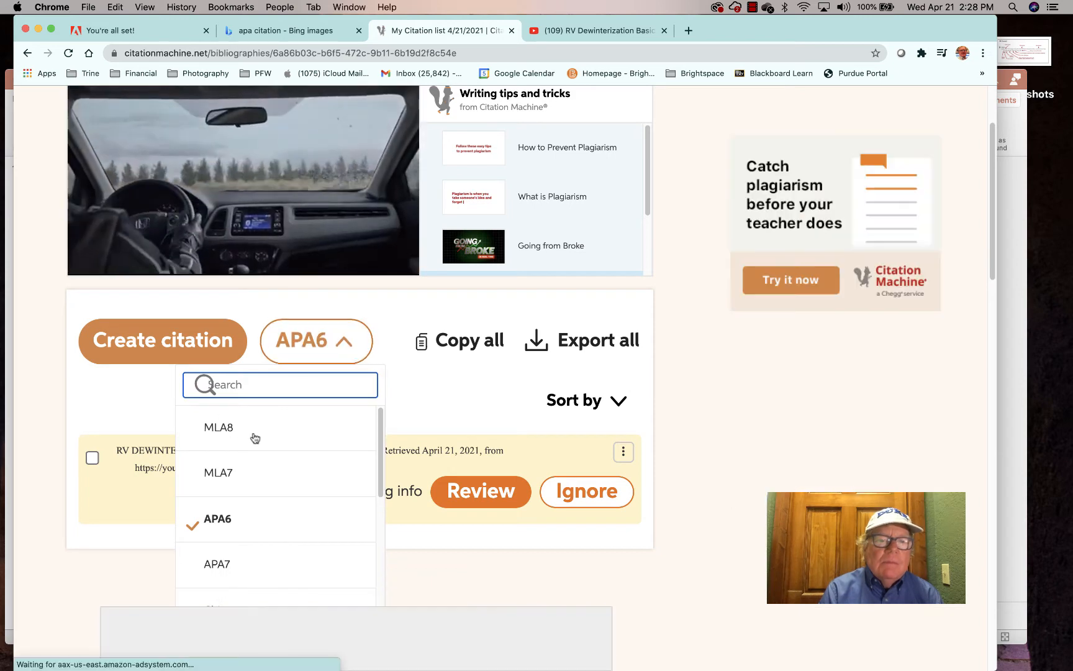
pyautogui.click(256, 435)
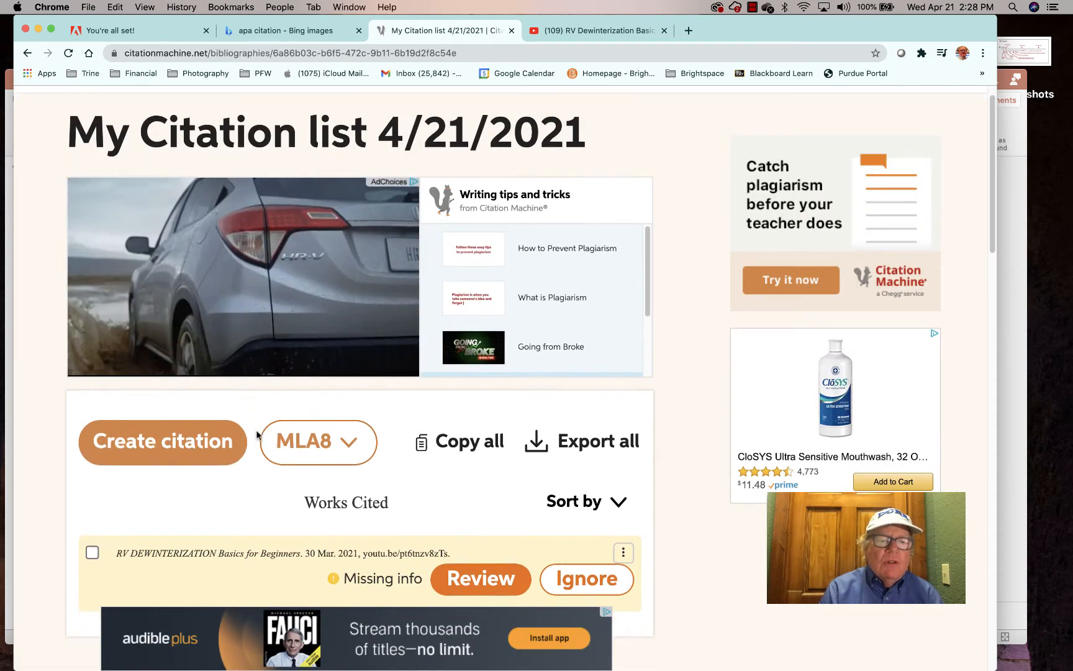
pyautogui.scroll(-3, 257, 435)
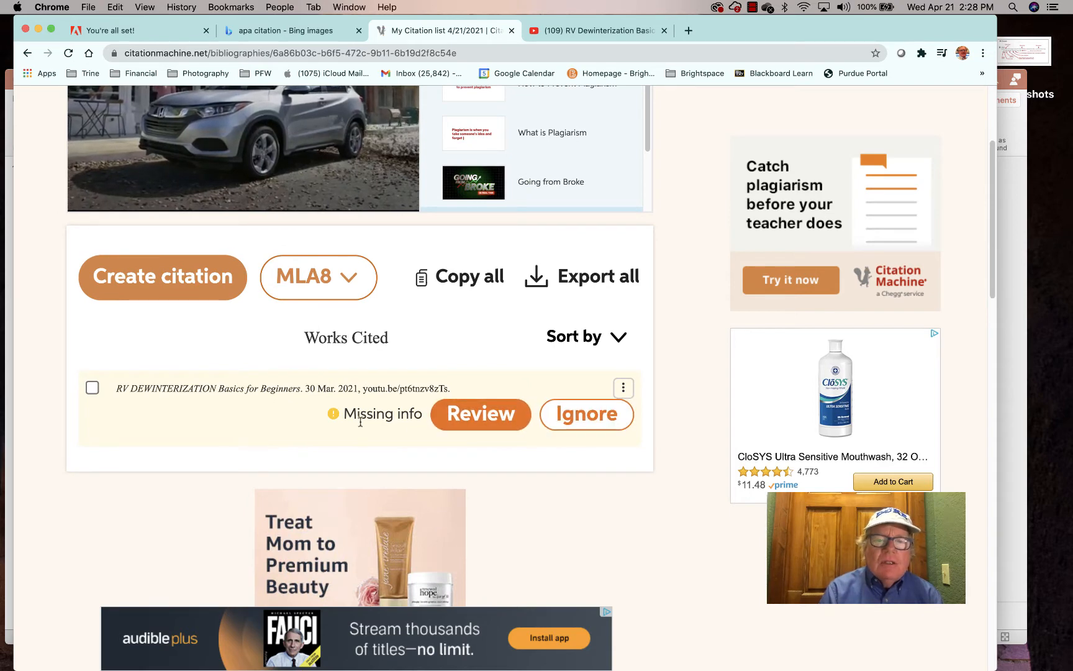
pyautogui.click(589, 416)
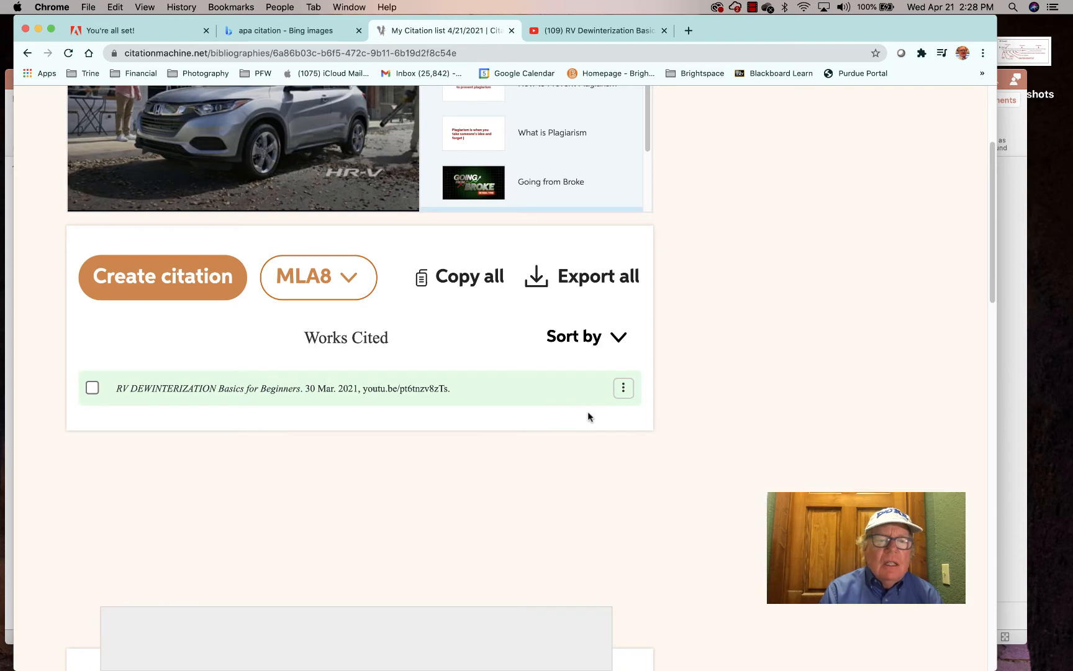
# Copy the full works-cited citation for the RV Dewinterization video and dismiss the paper-check offer.
pyautogui.scroll(-3, 589, 416)
pyautogui.scroll(-2, 588, 416)
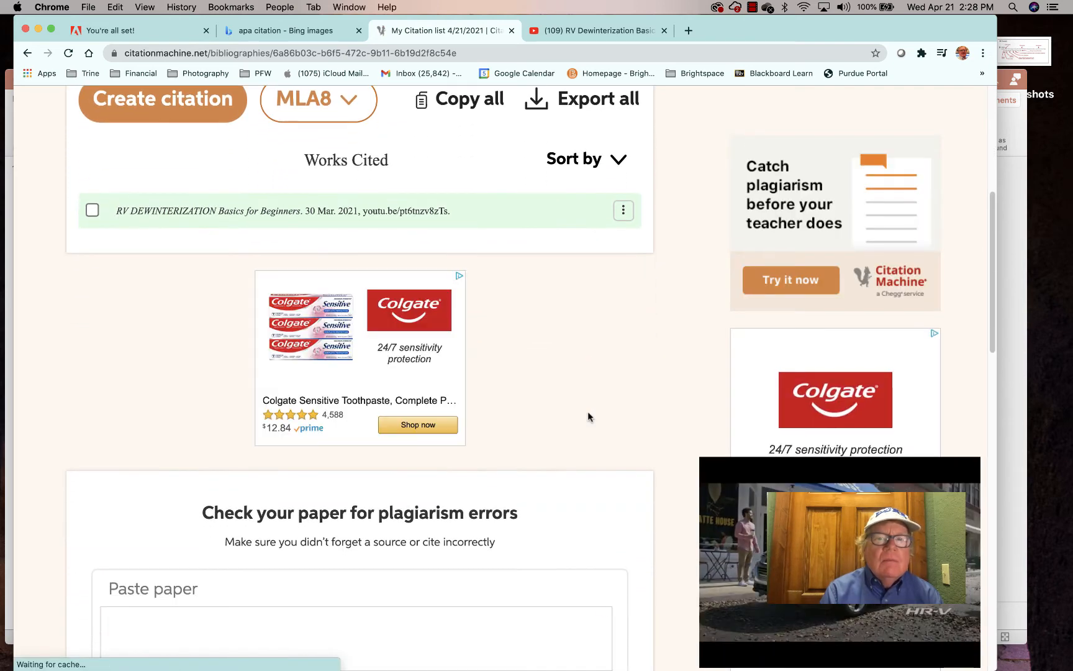
pyautogui.scroll(-1, 587, 416)
pyautogui.scroll(-5, 589, 416)
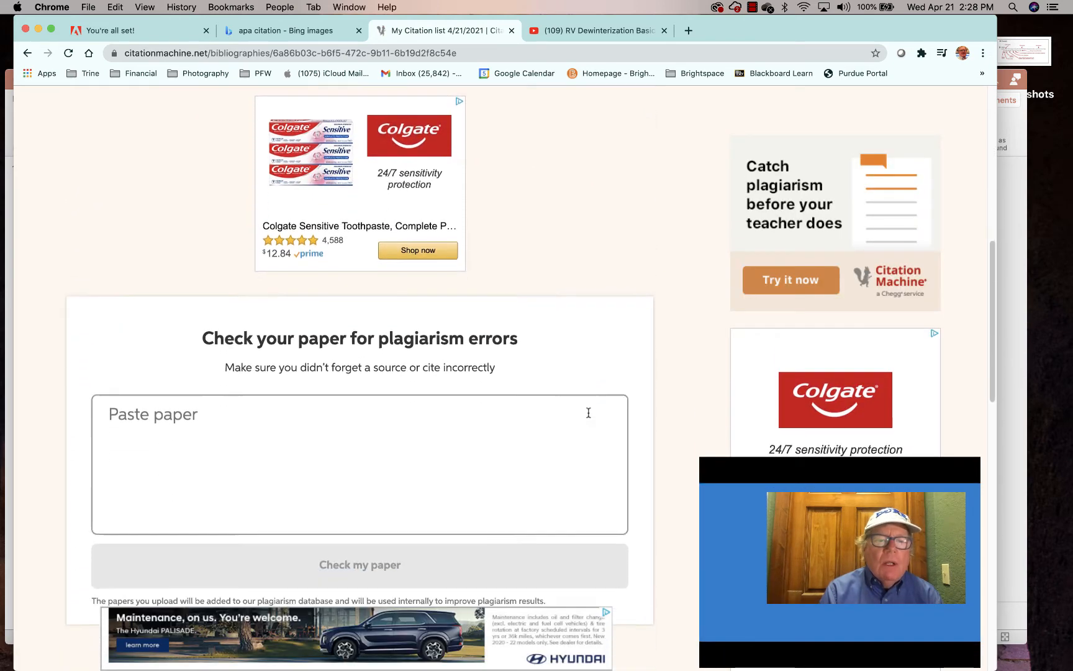
pyautogui.scroll(10, 588, 413)
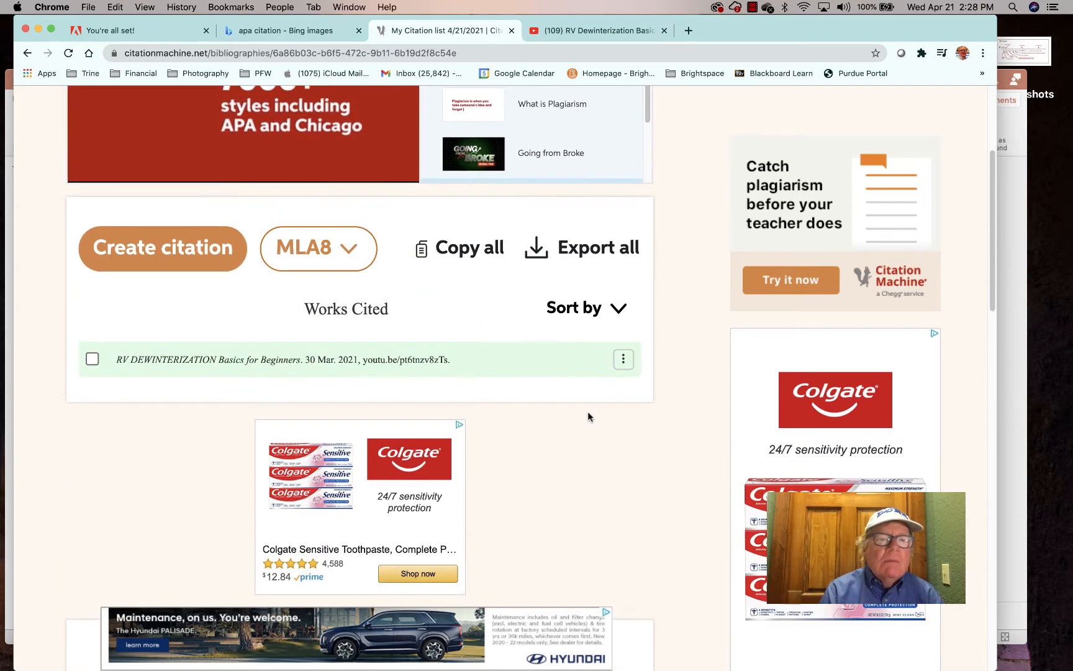
pyautogui.moveTo(547, 366)
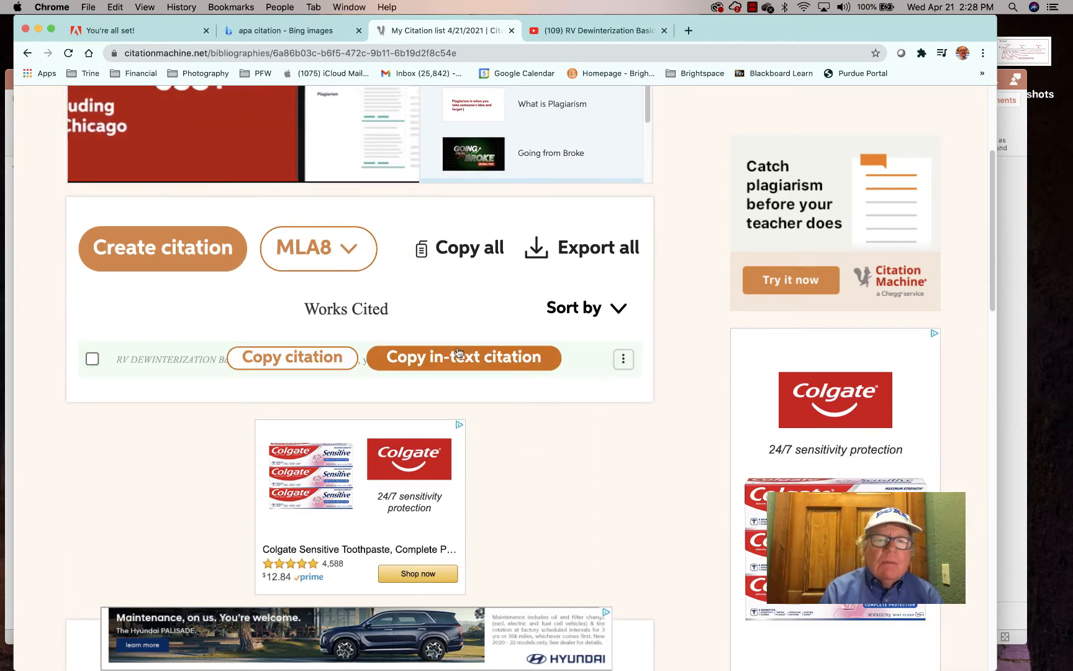
pyautogui.moveTo(455, 360)
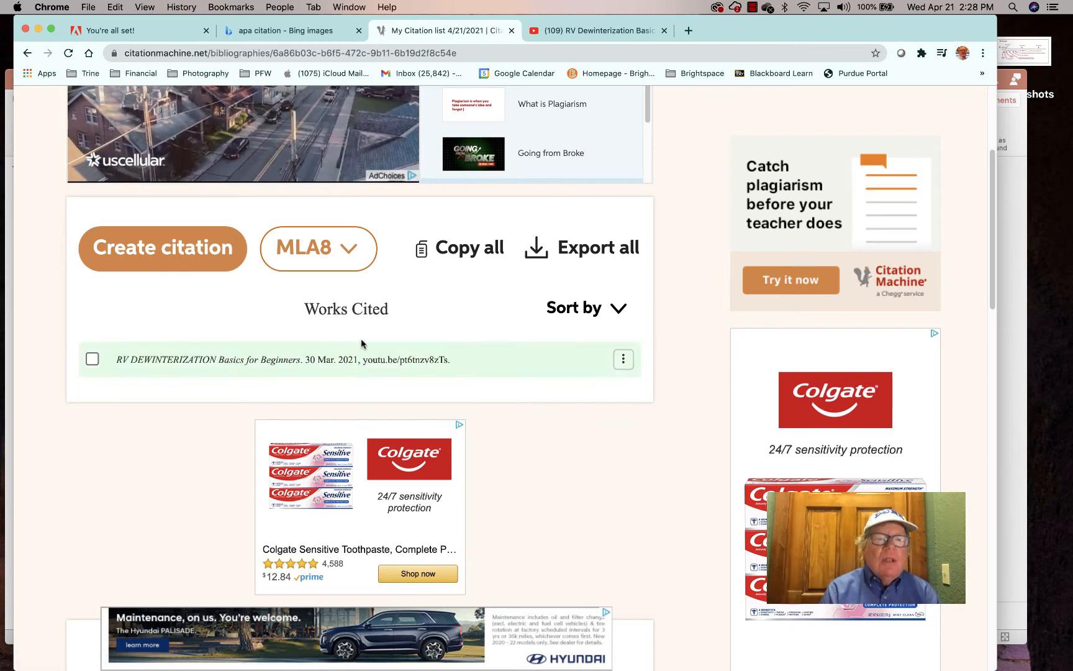
pyautogui.moveTo(309, 354)
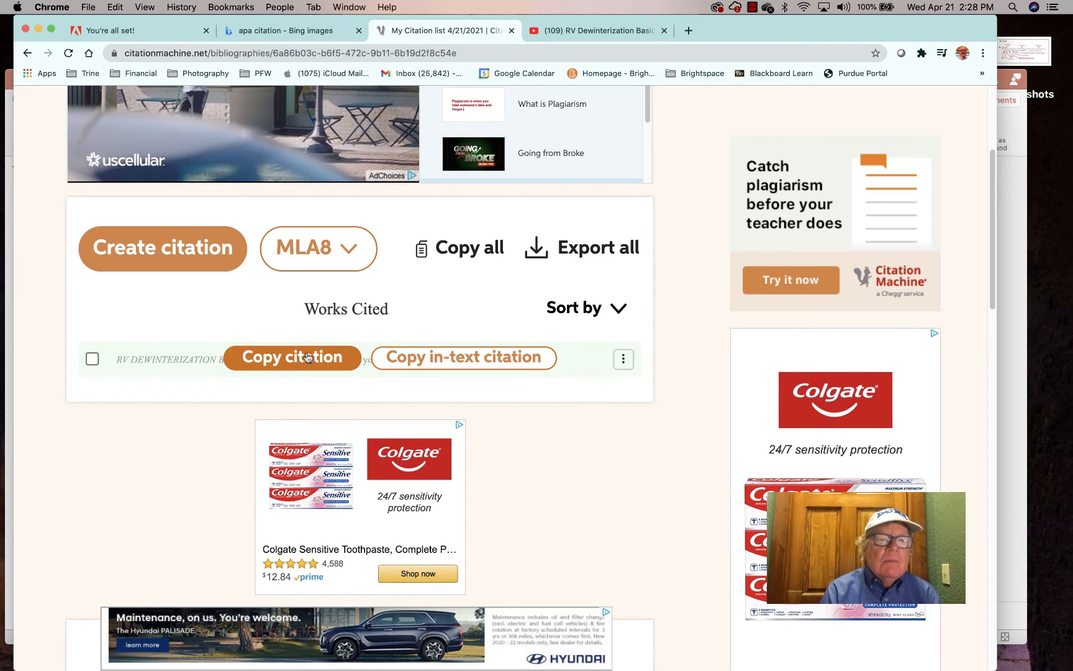
pyautogui.click(307, 357)
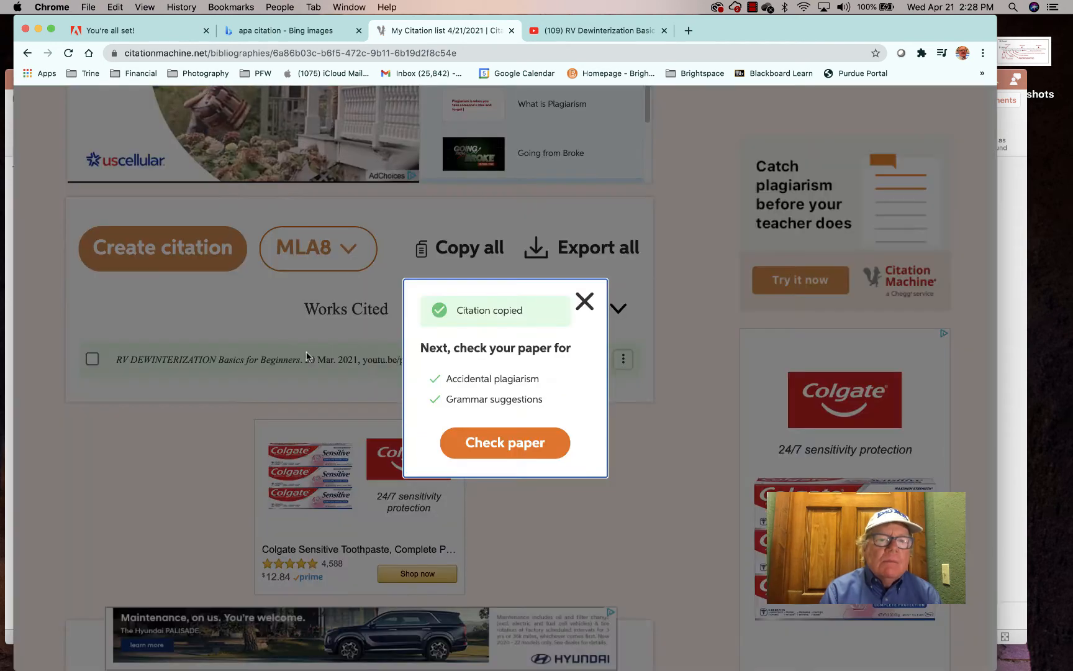
pyautogui.click(584, 302)
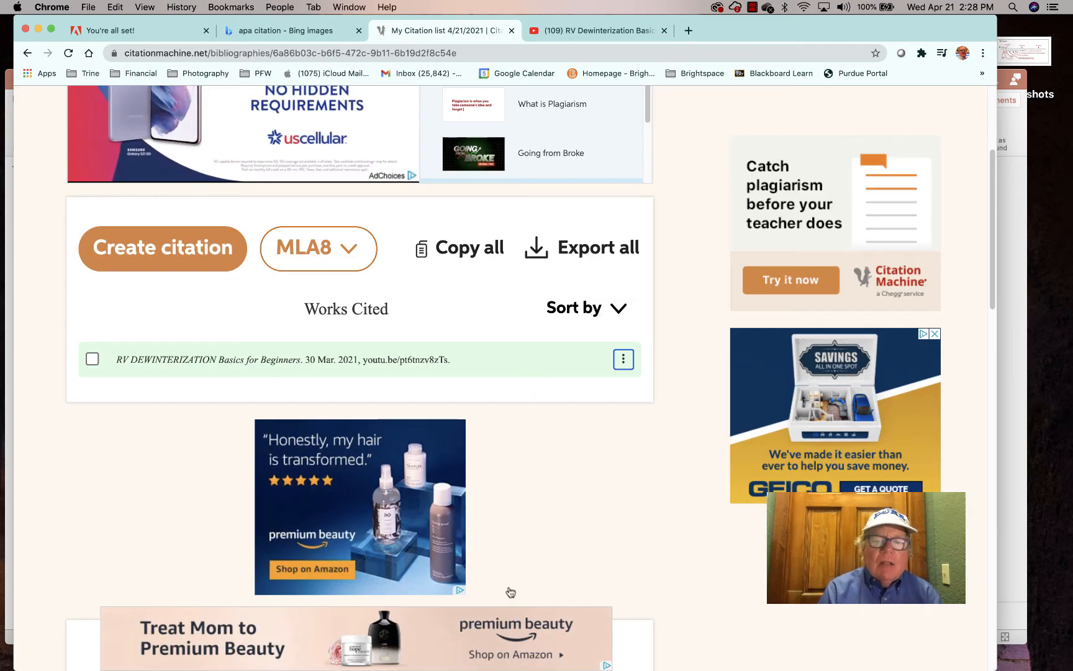
# Try to open Microsoft Word from the installed applications.
pyautogui.moveTo(512, 668)
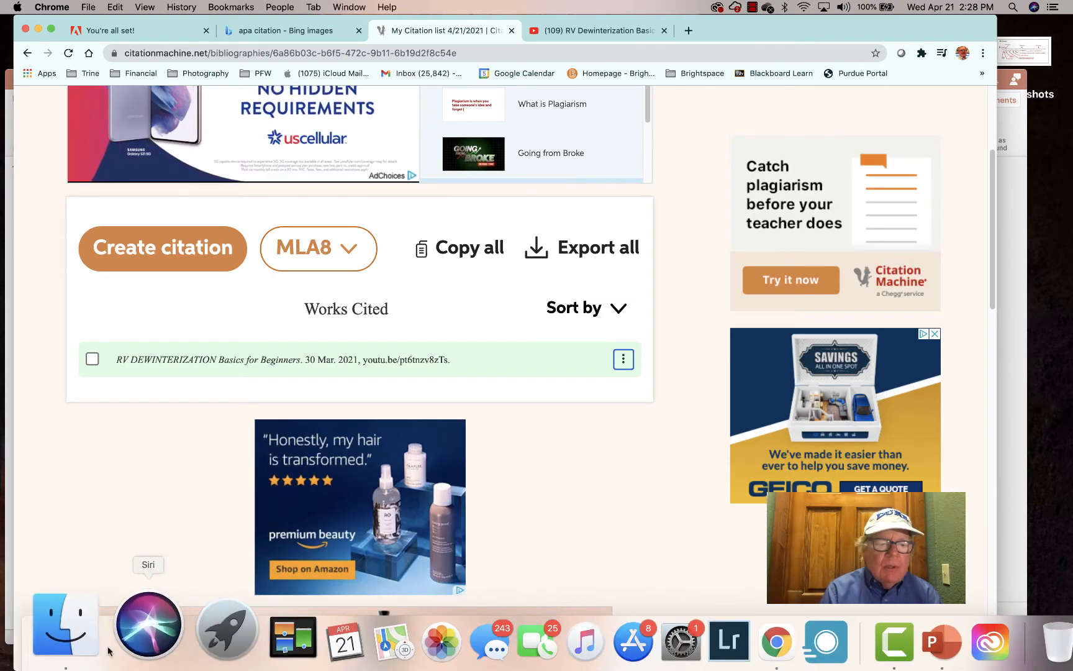
pyautogui.click(83, 630)
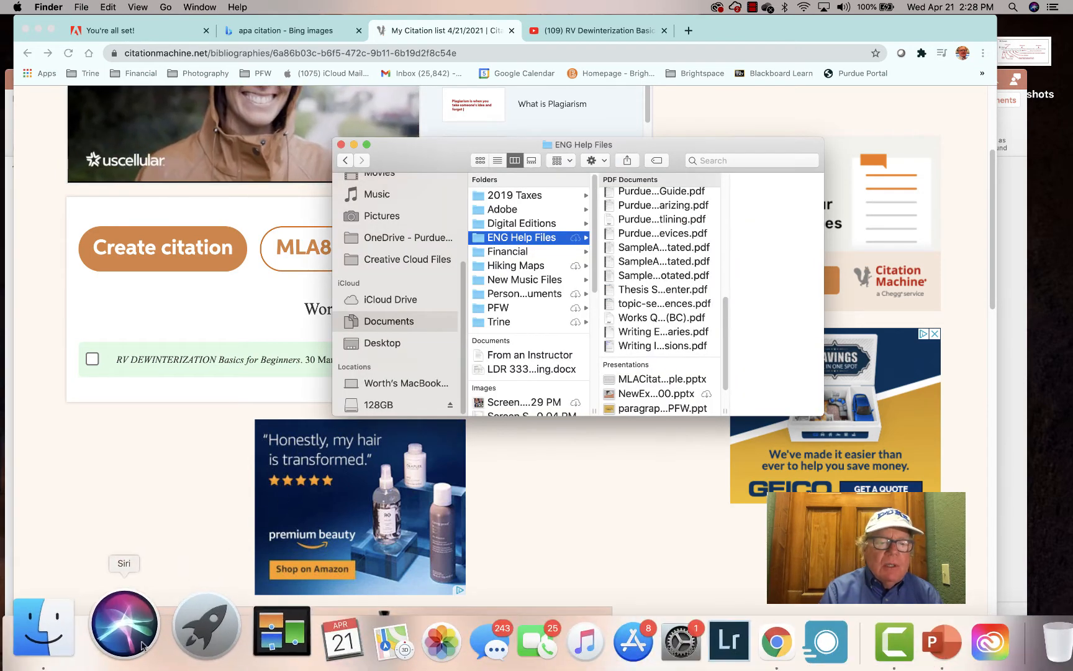
pyautogui.click(183, 628)
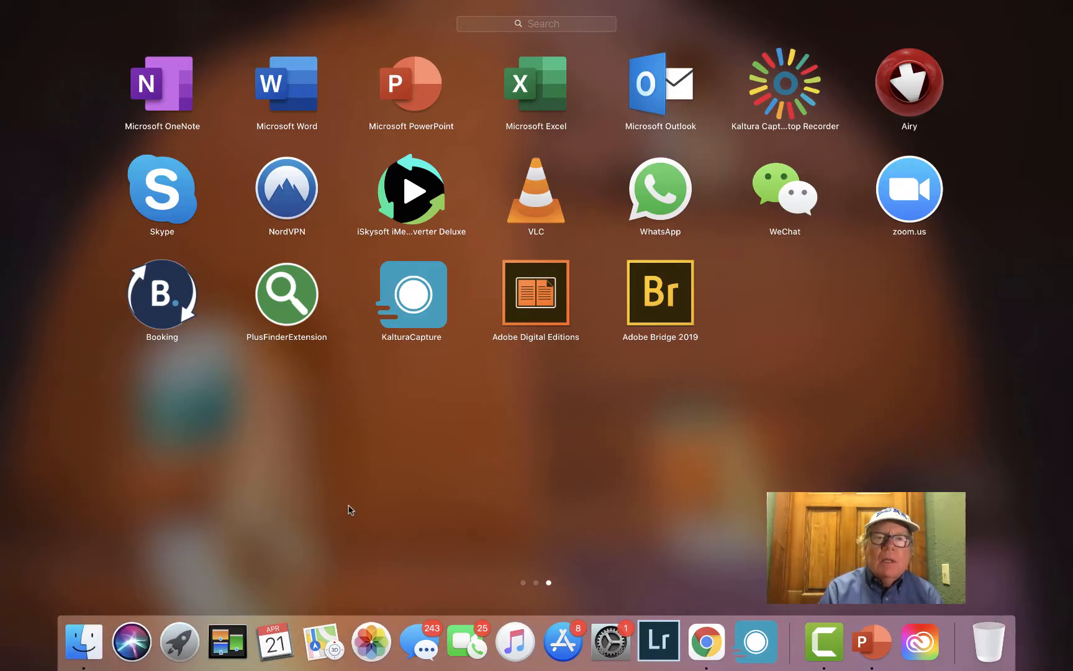
pyautogui.click(281, 99)
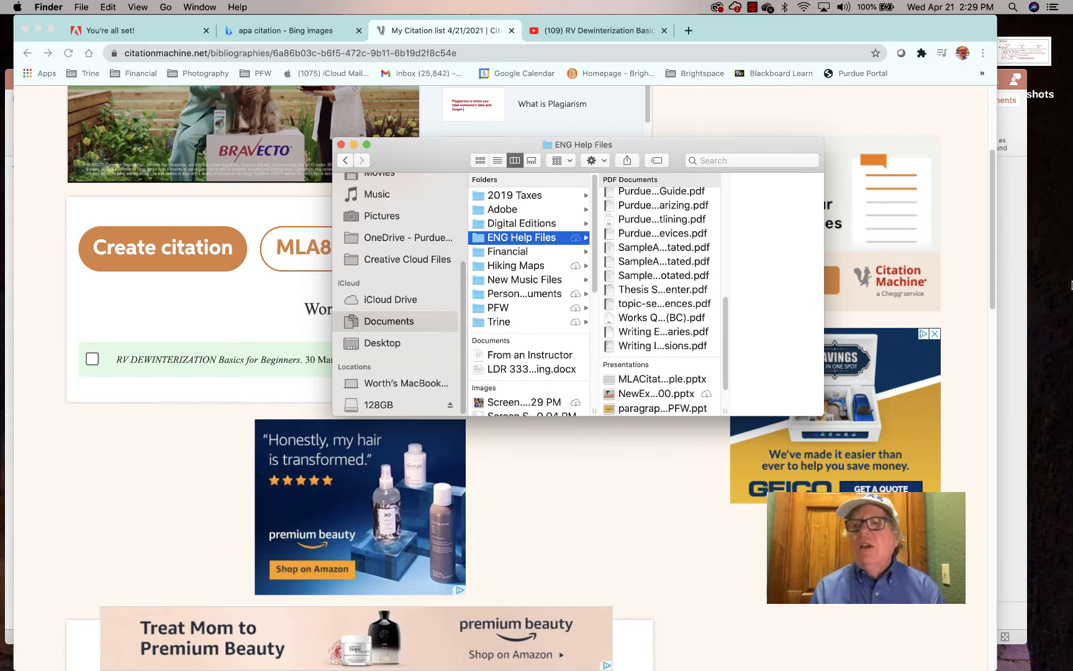
# Switch to the MLACitationExample presentation in PowerPoint to view the annotated MLA example.
pyautogui.click(1004, 299)
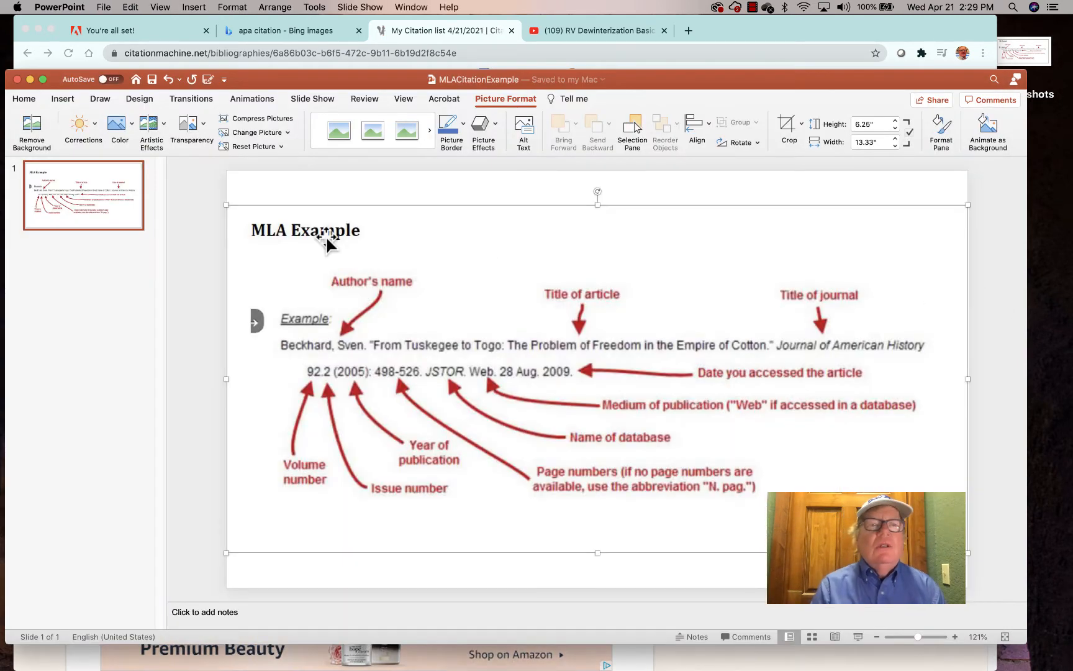
# Add a new slide after the MLA example and paste the copied RV Dewinterization citation onto it.
pyautogui.click(26, 100)
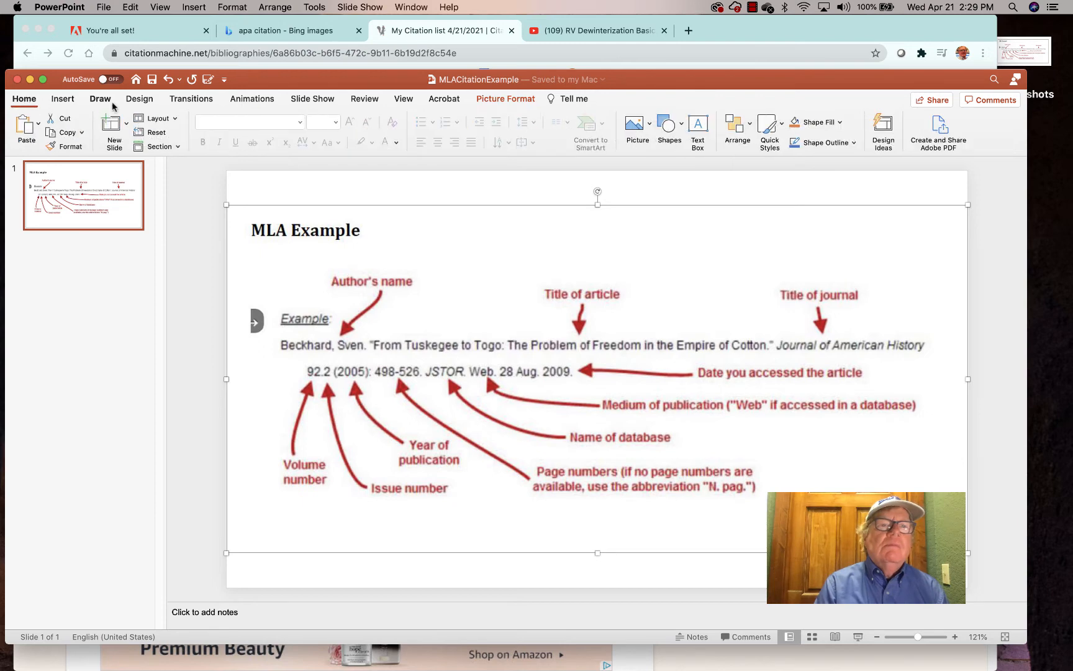
pyautogui.click(110, 128)
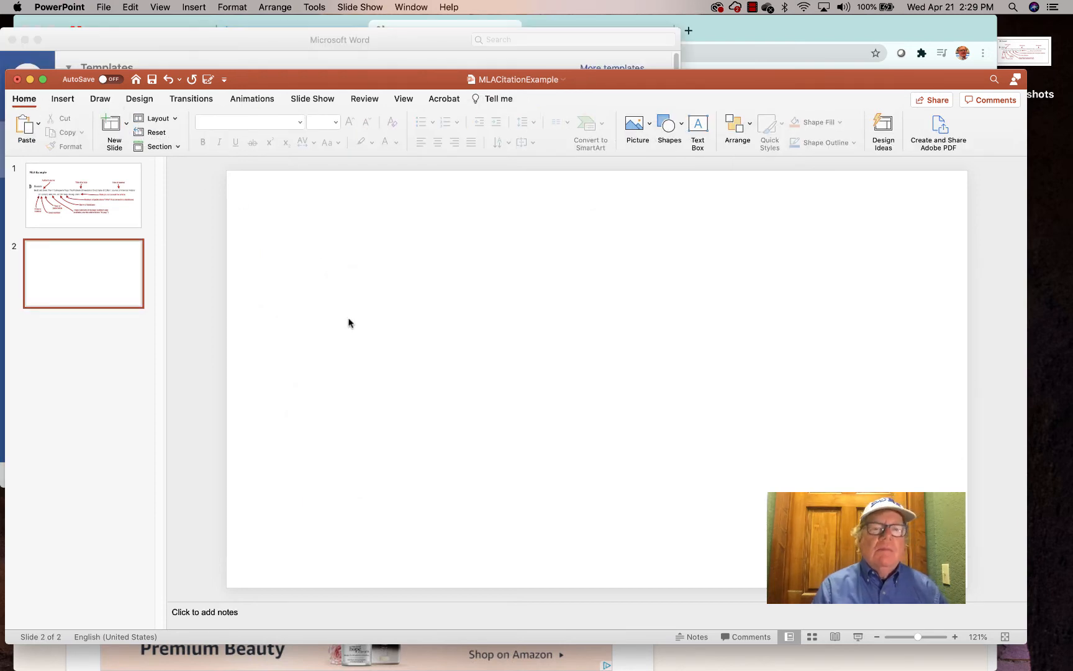
pyautogui.press('super+v')
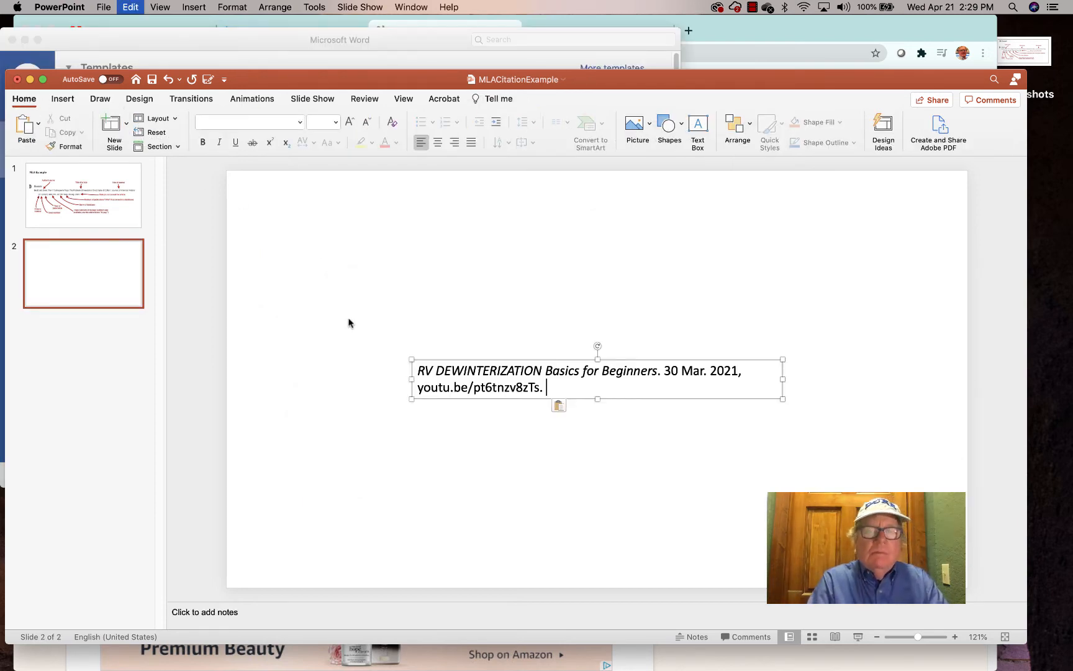
pyautogui.click(667, 426)
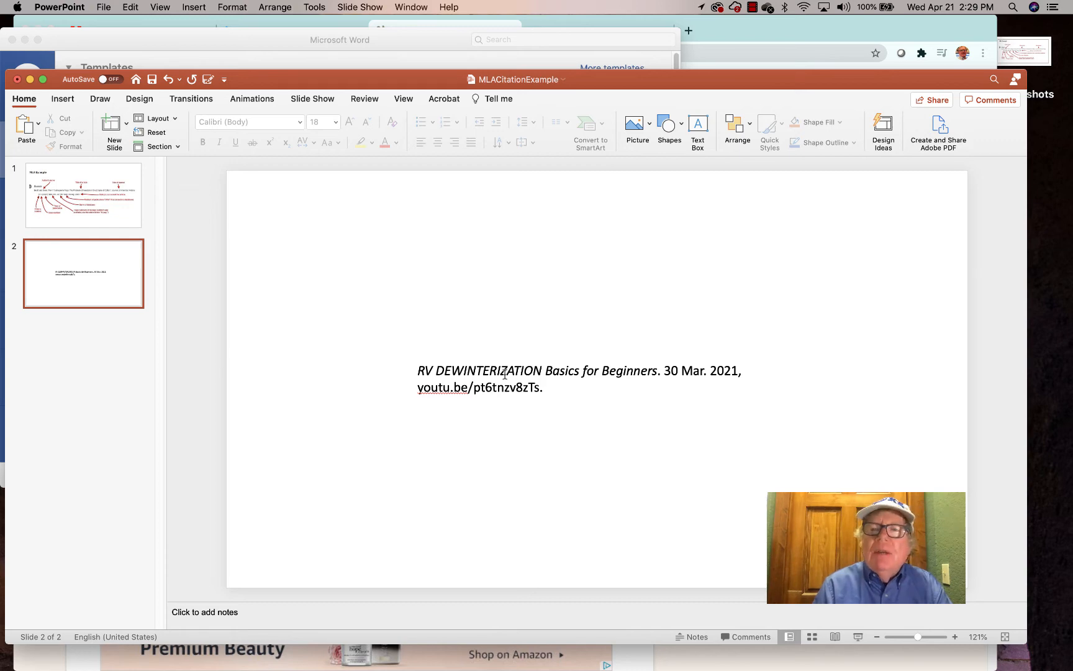
# Switch to Microsoft Word, create a blank document and paste the copied RV Dewinterization citation into it.
pyautogui.moveTo(511, 668)
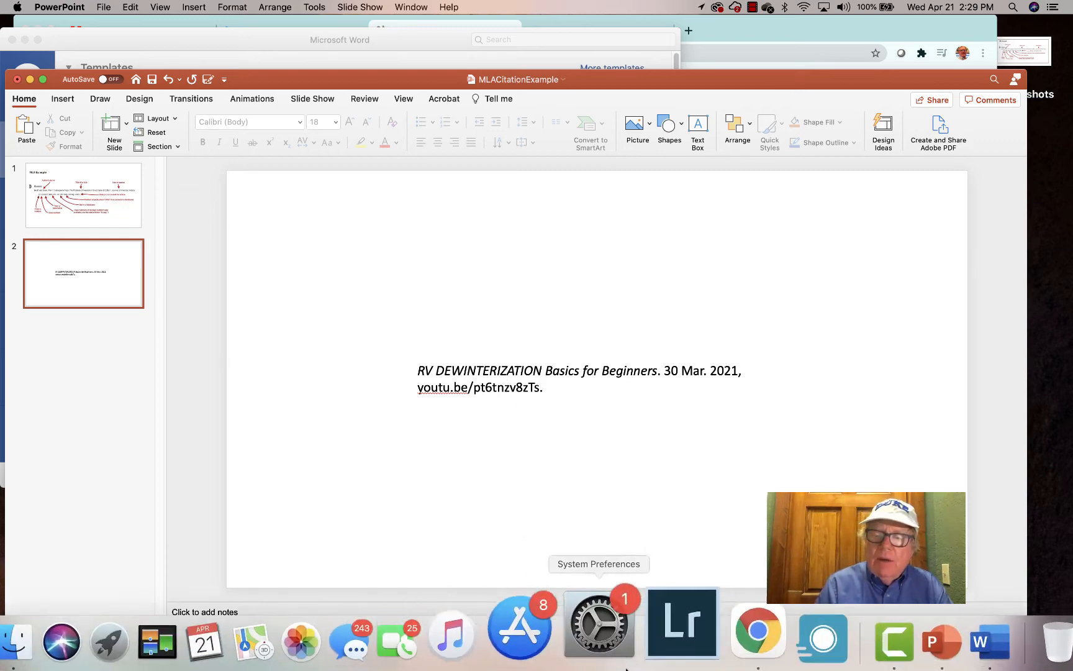
pyautogui.click(929, 646)
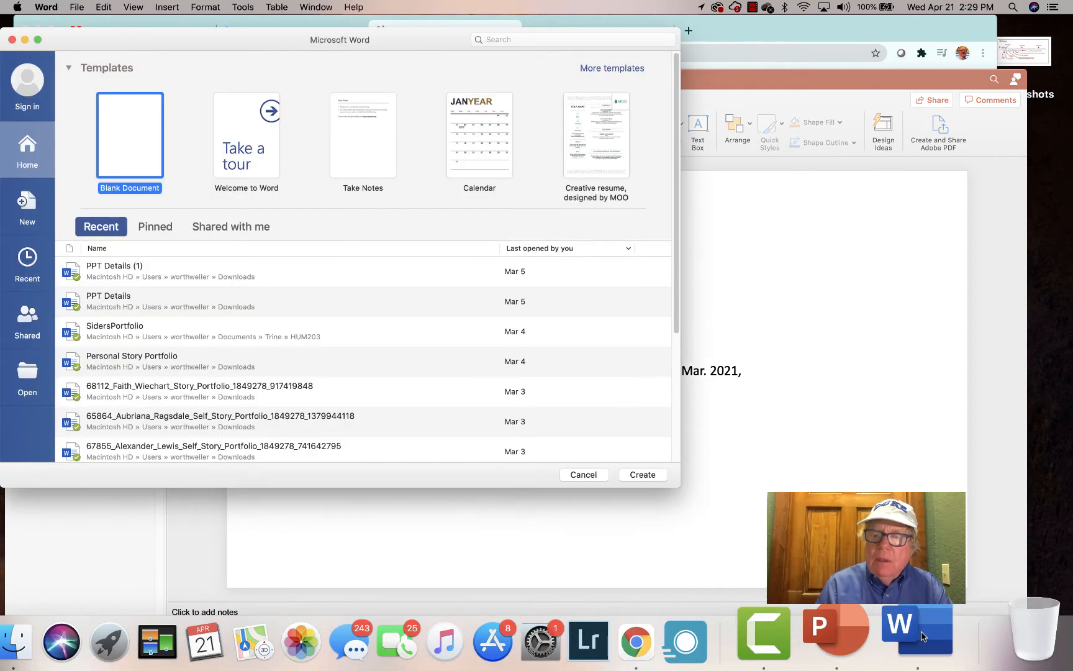
pyautogui.doubleClick(126, 148)
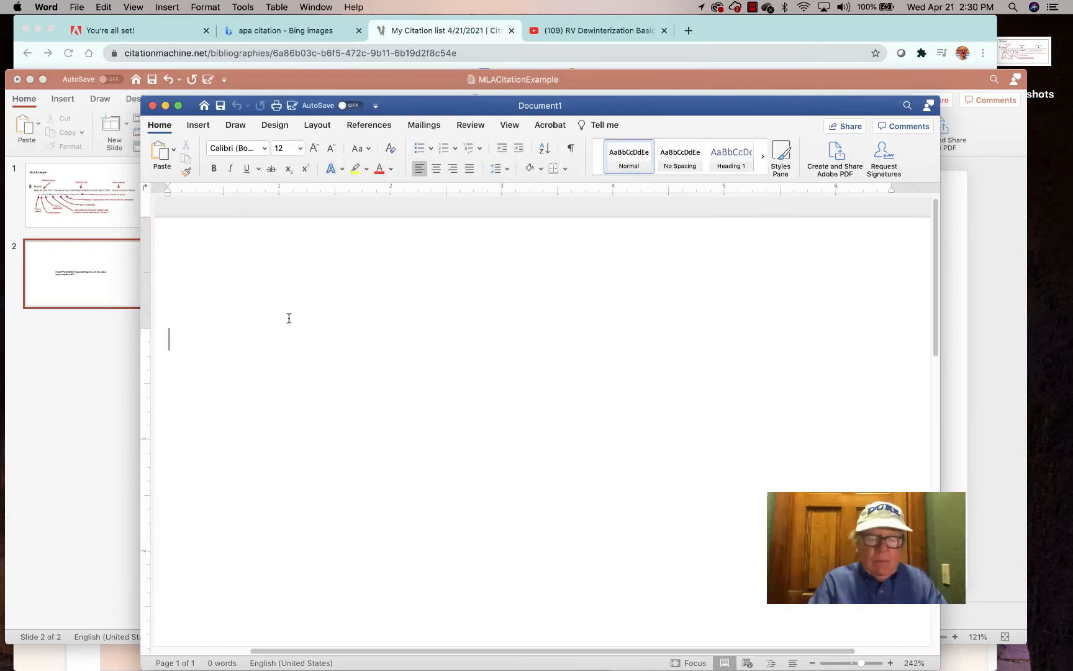
pyautogui.press('super+v')
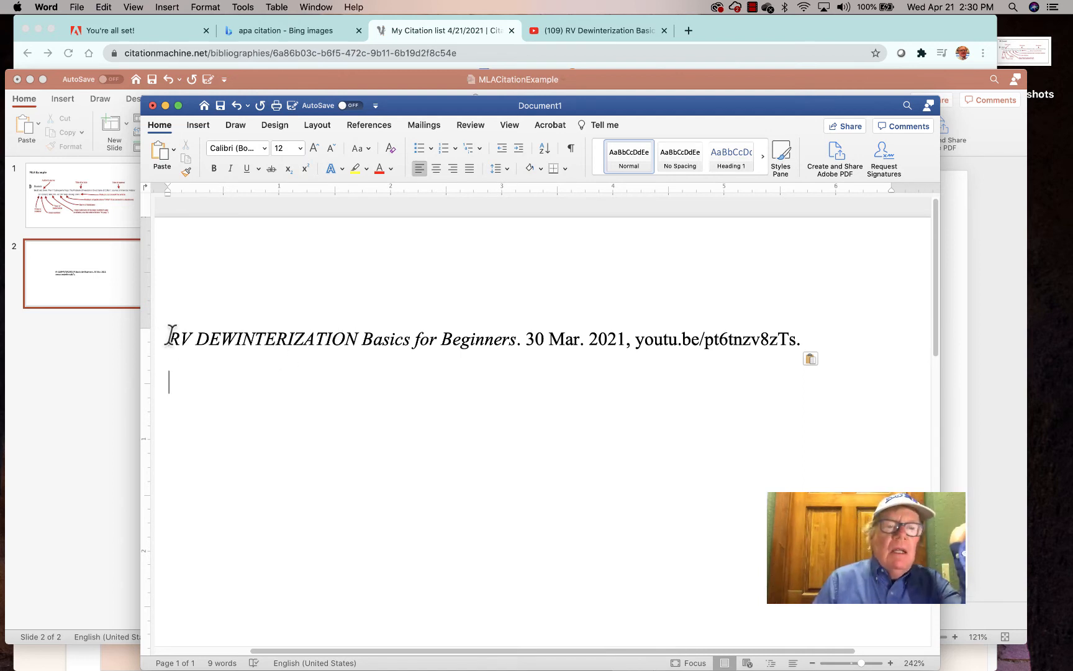
# Change the case of "RV DEWINTERIZATION" in the pasted citation to Capitalize Each Word.
pyautogui.moveTo(172, 334); pyautogui.dragTo(227, 334)
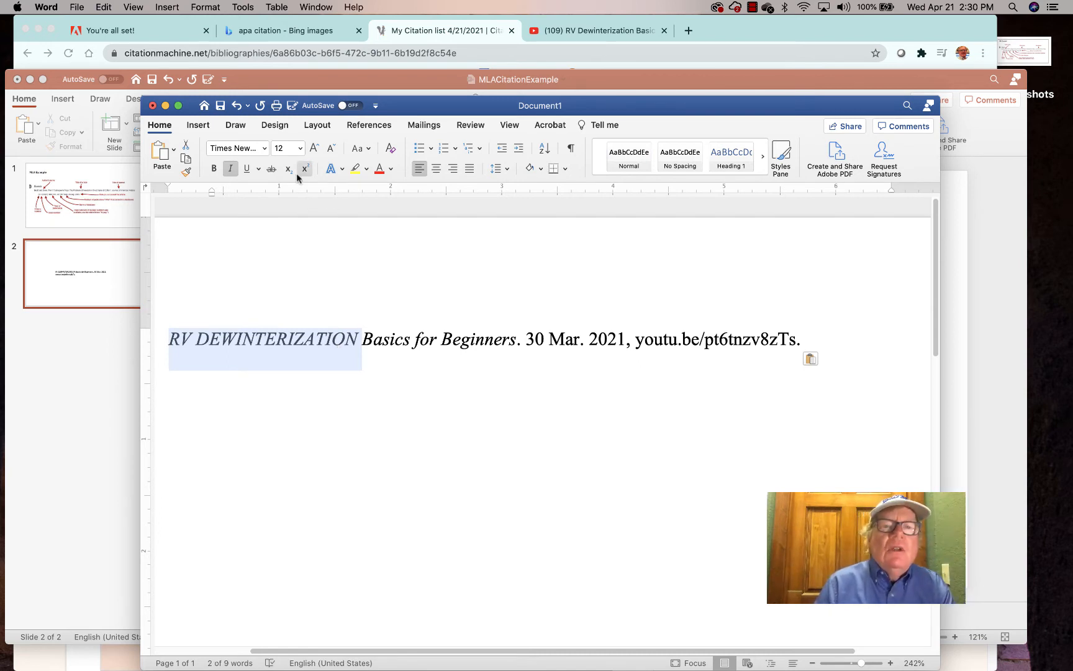
pyautogui.click(367, 151)
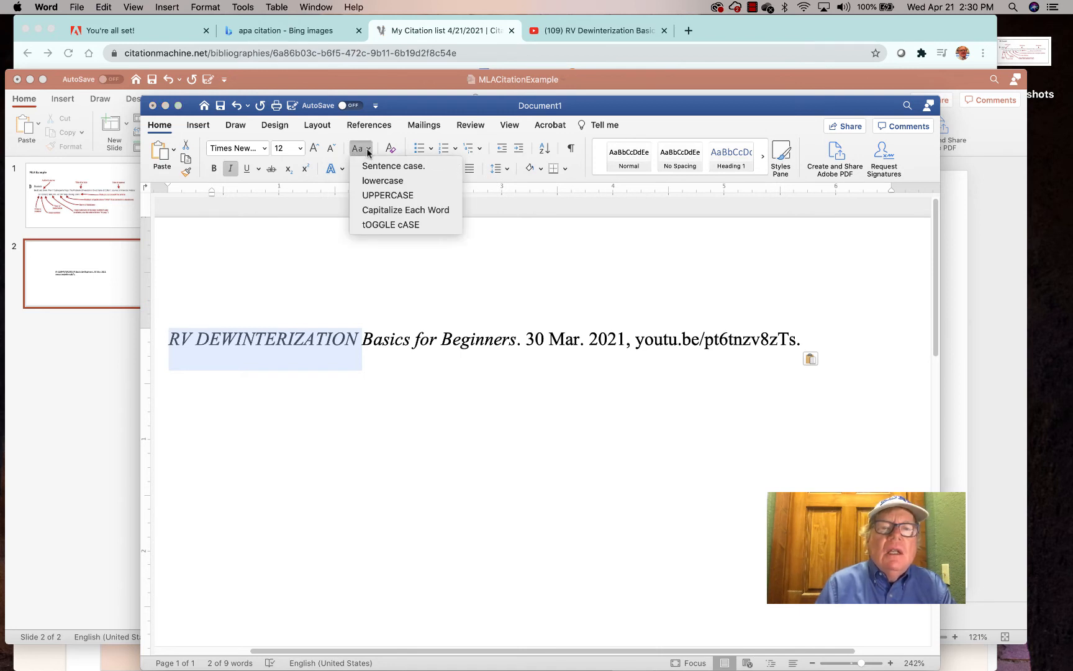
pyautogui.click(387, 210)
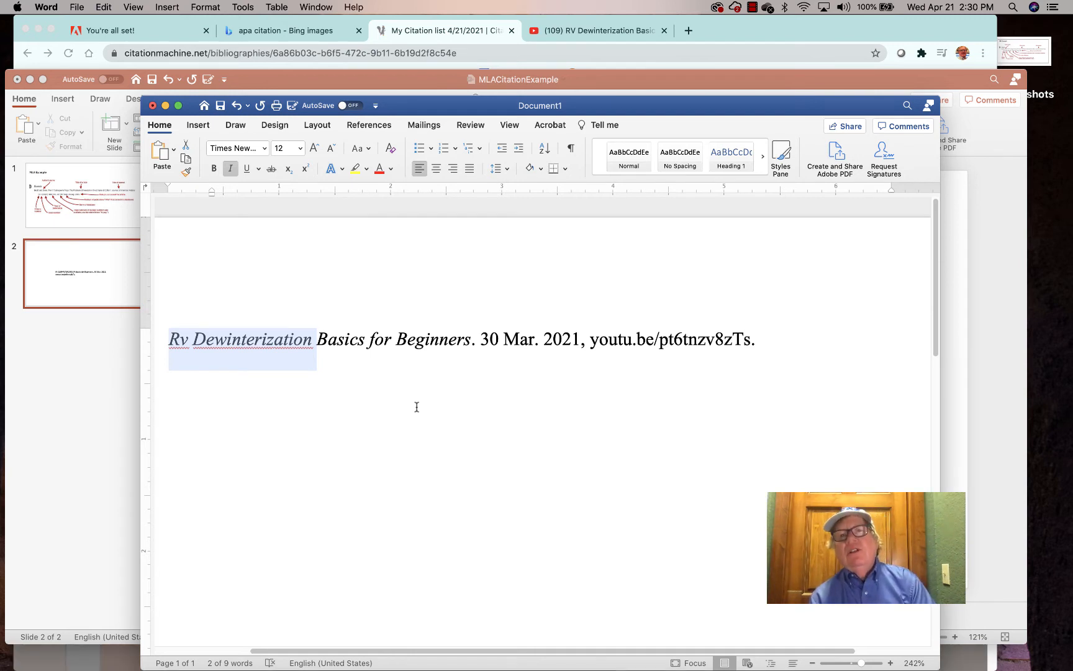
# Switch to the Citation Machine citation list in Chrome and dismiss the plagiarism check offer.
pyautogui.click(433, 30)
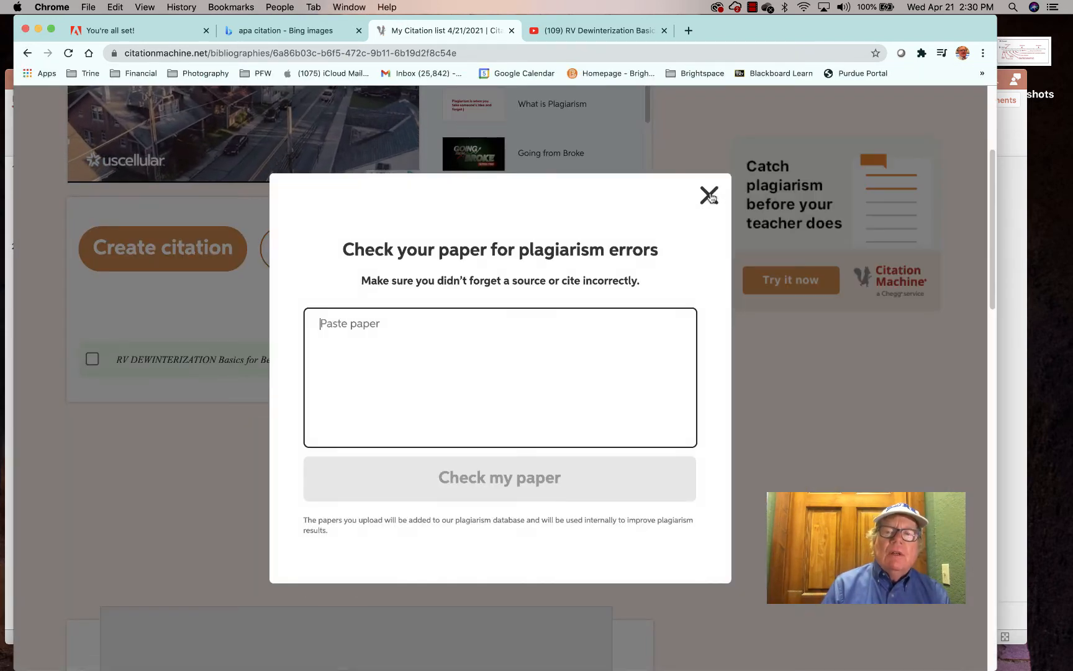
pyautogui.click(709, 197)
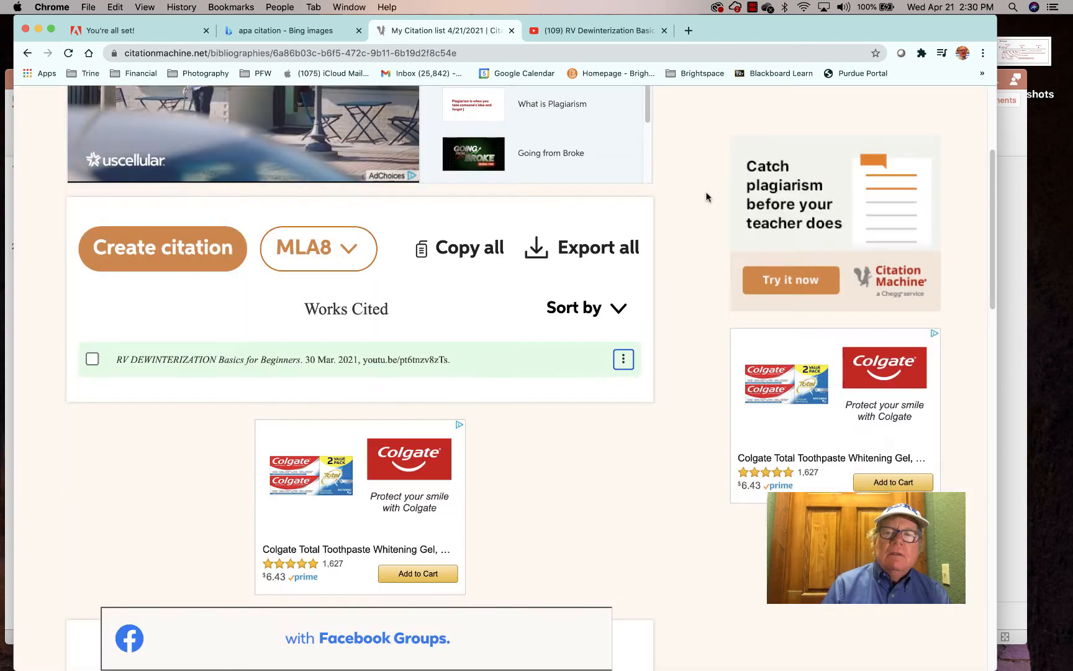
pyautogui.scroll(-6, 481, 275)
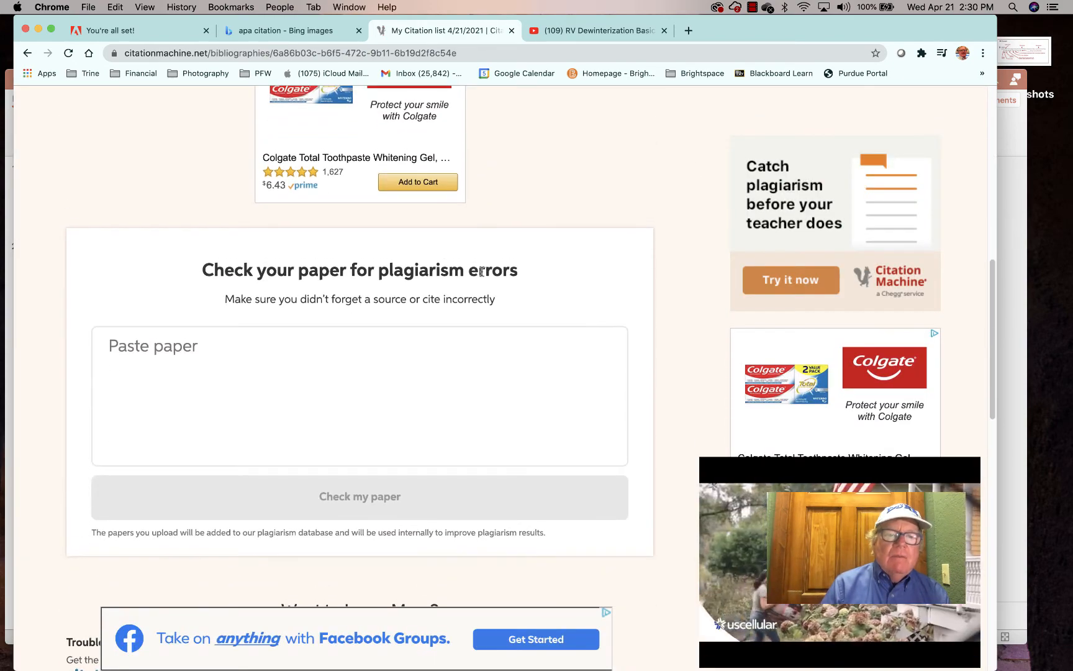
pyautogui.scroll(7, 481, 273)
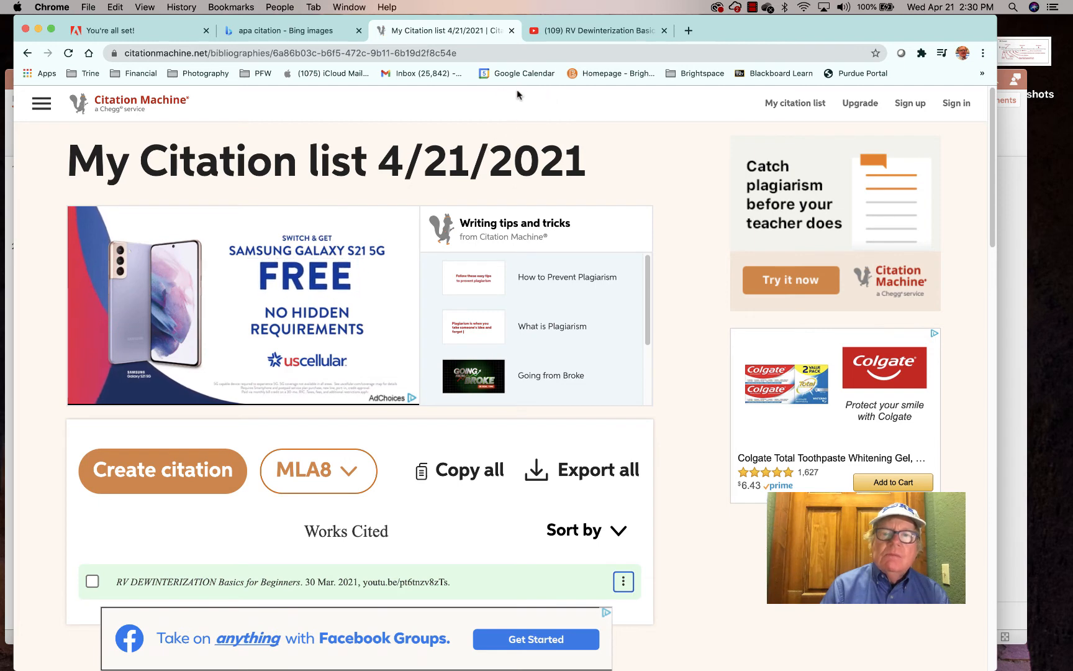
pyautogui.moveTo(474, 54); pyautogui.dragTo(212, 53)
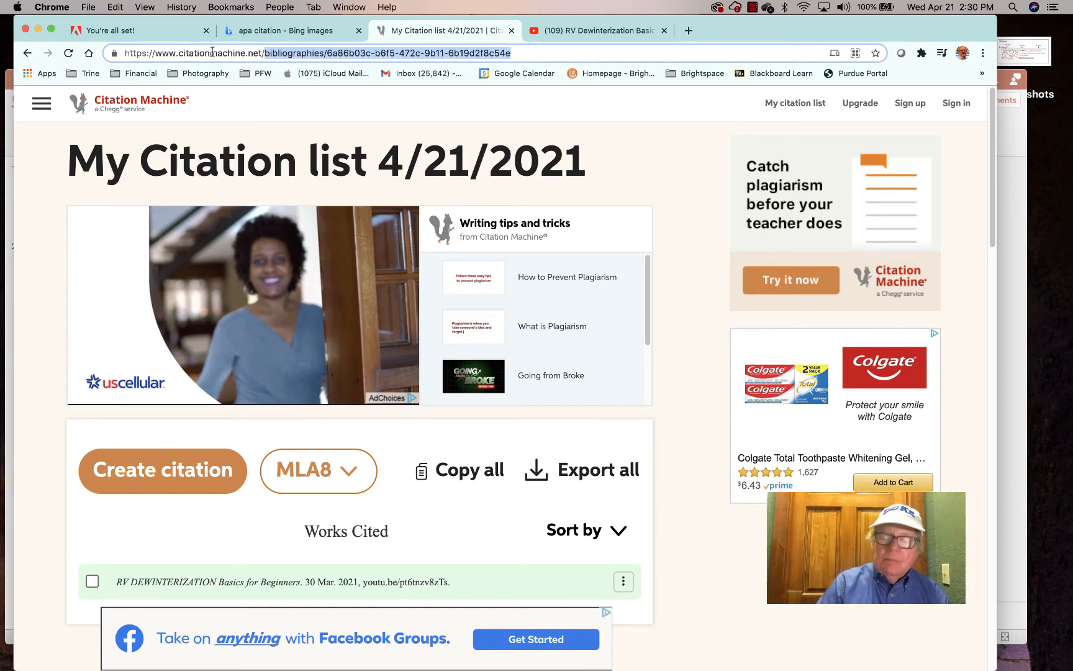
pyautogui.press('BackSpace')
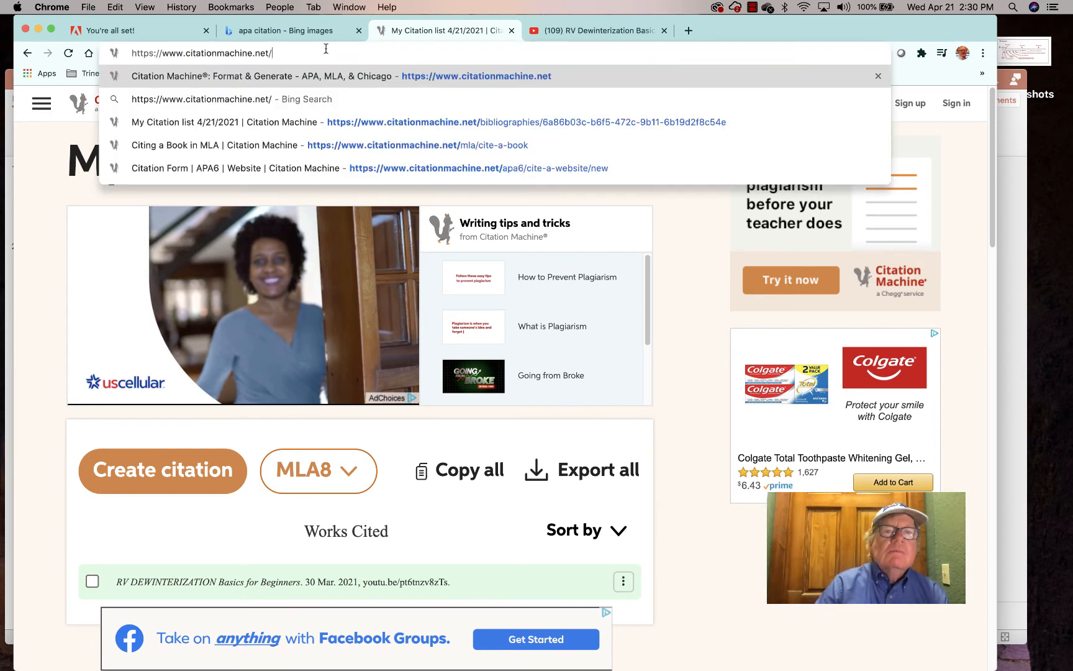
pyautogui.click(251, 100)
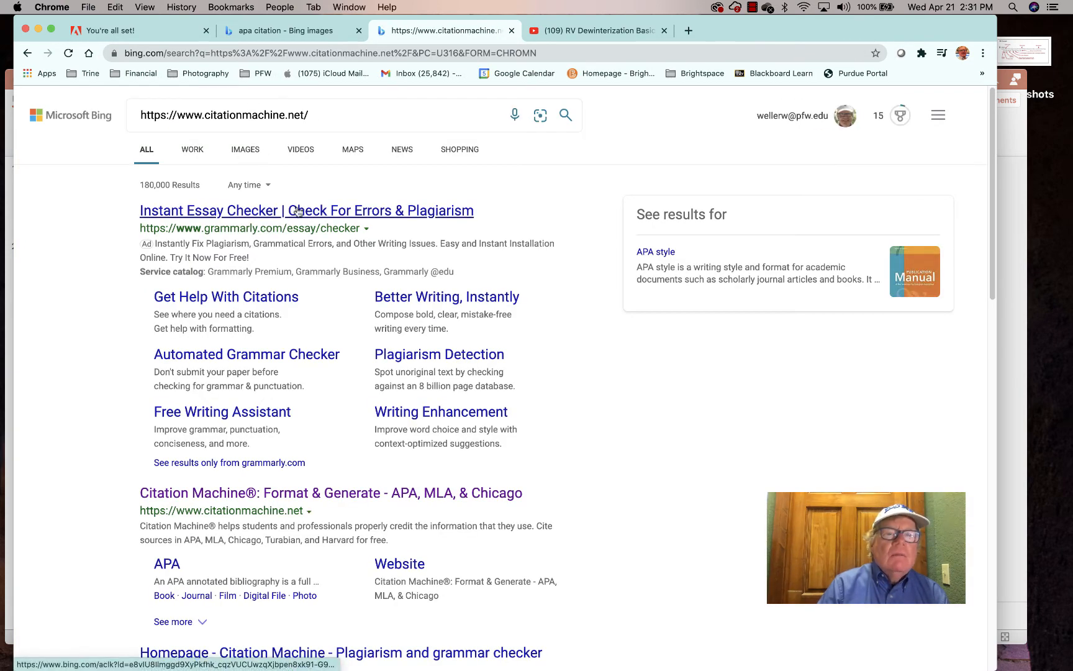
pyautogui.click(273, 494)
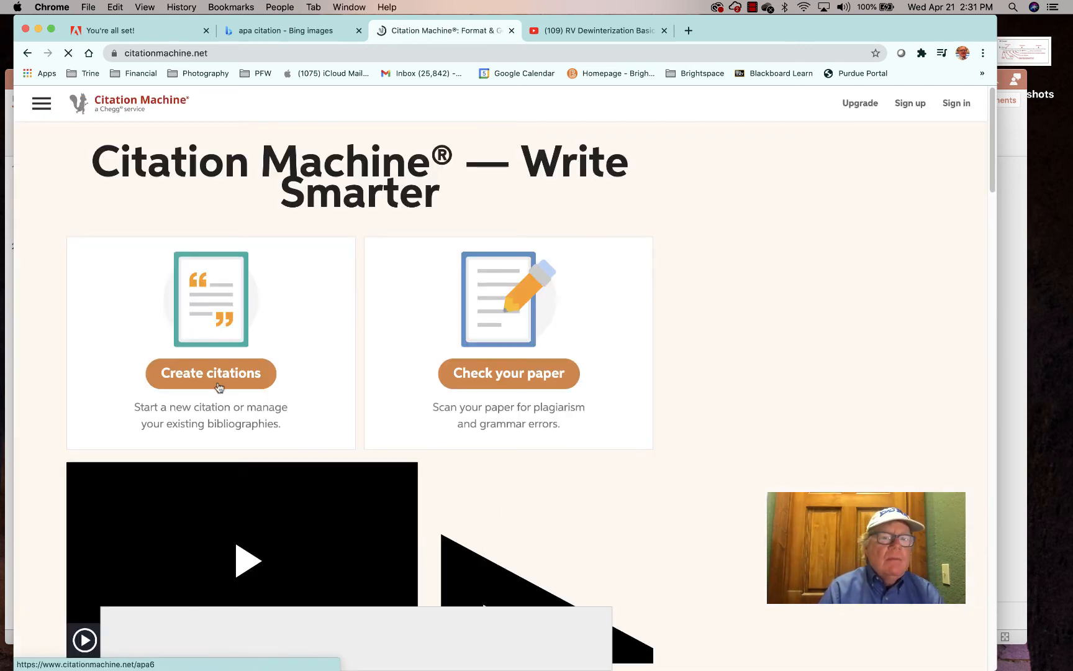
# Start creating a new MLA citation with Book as the source.
pyautogui.click(242, 371)
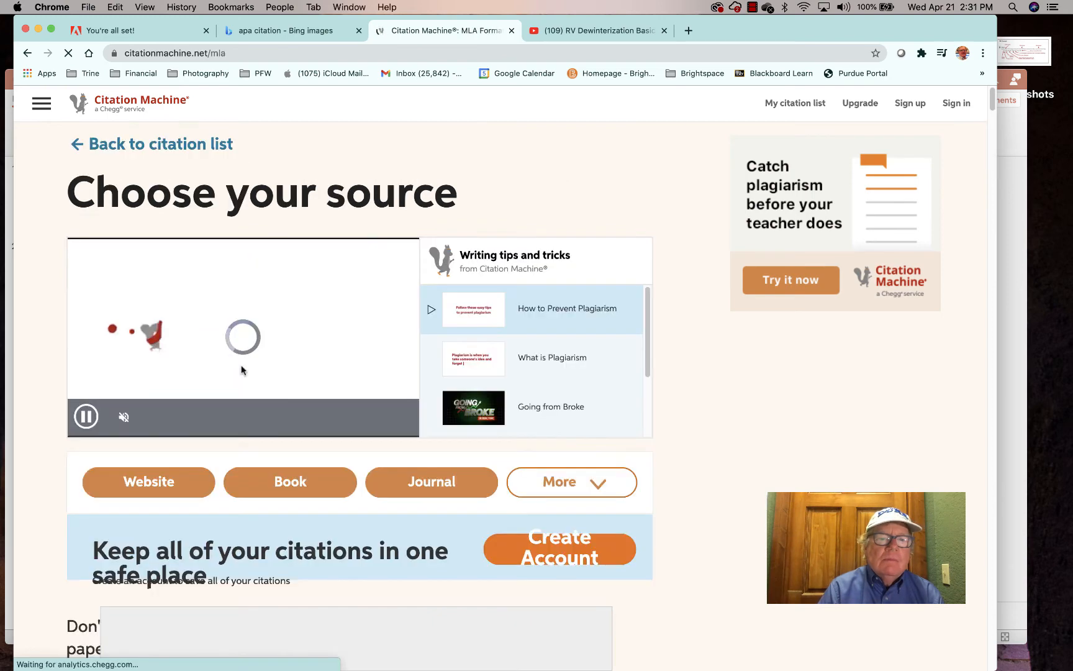
pyautogui.scroll(-3, 242, 371)
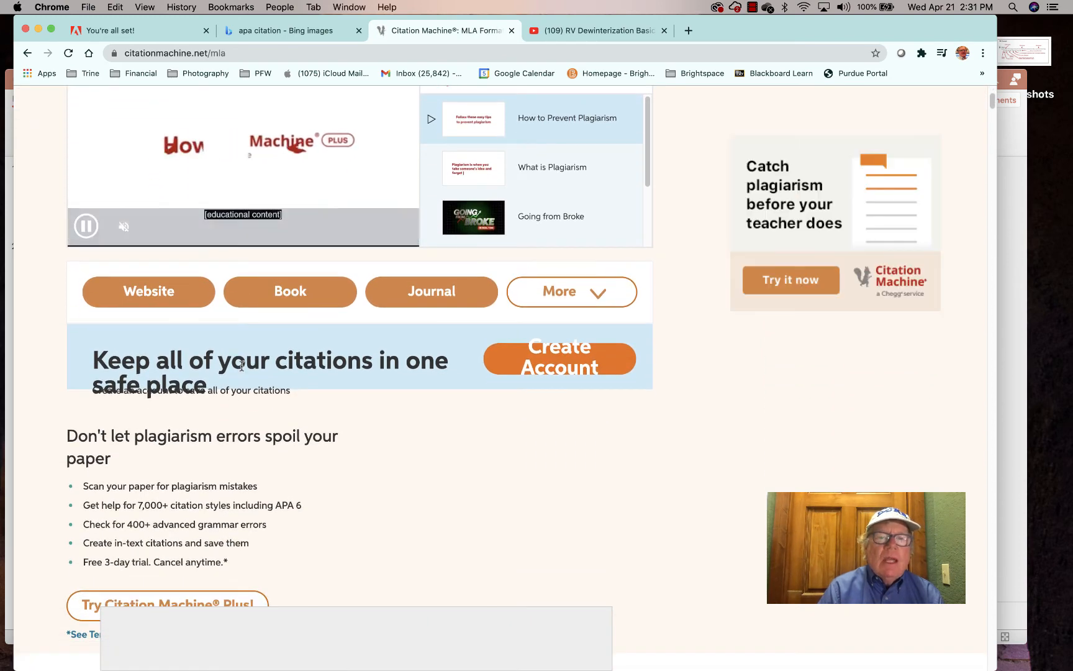
pyautogui.click(292, 291)
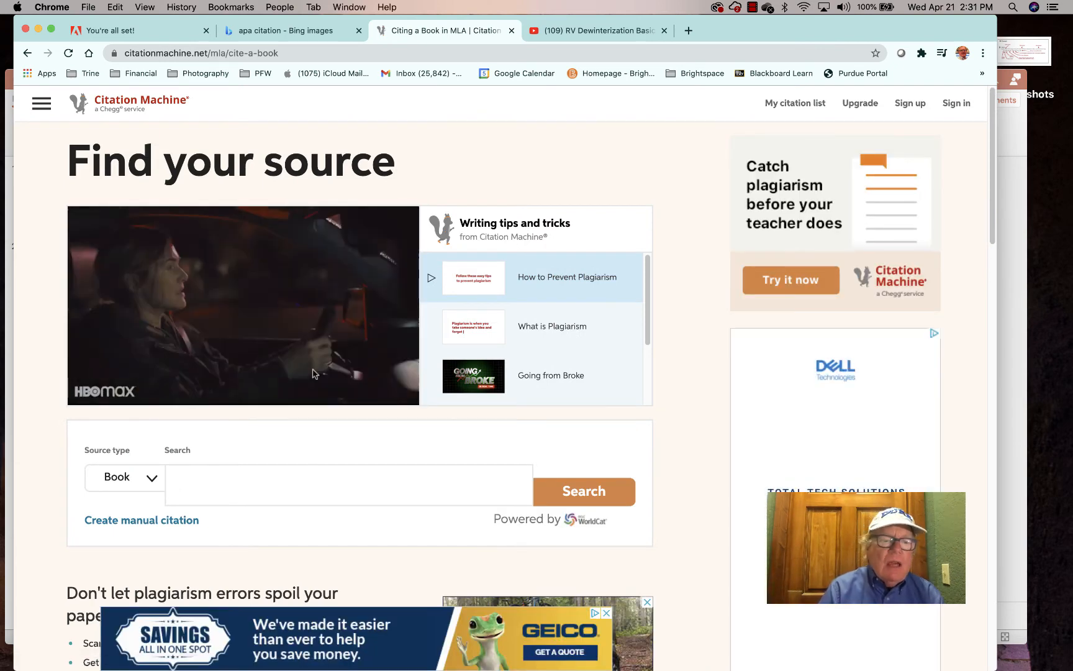
# Search the book sources for "For Whom the Bell Tolls".
pyautogui.click(197, 481)
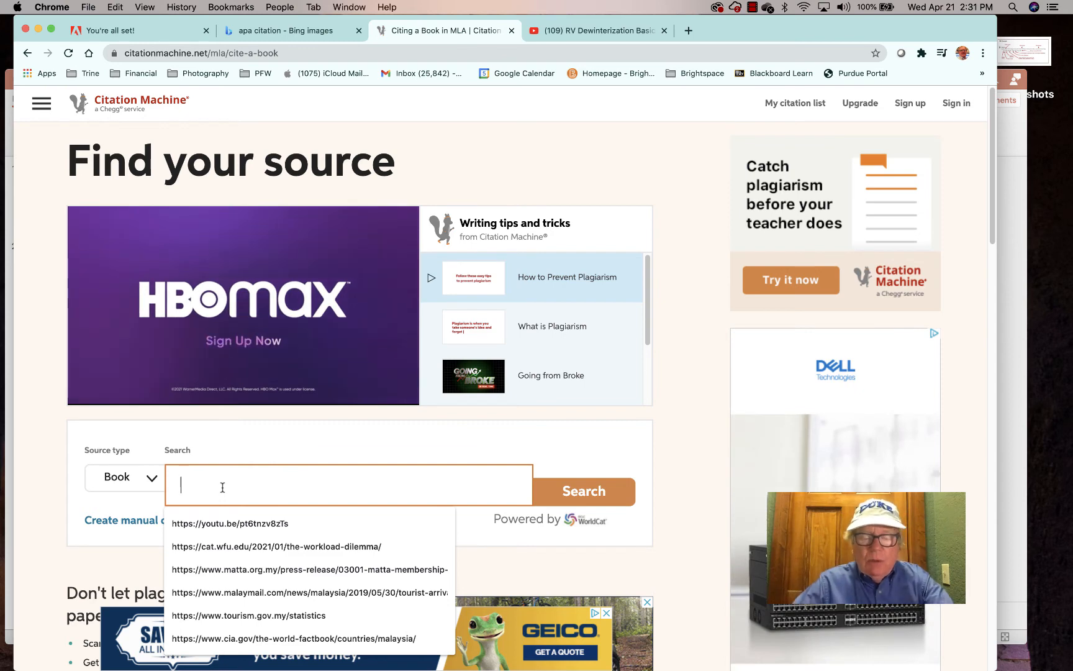
pyautogui.write('For W')
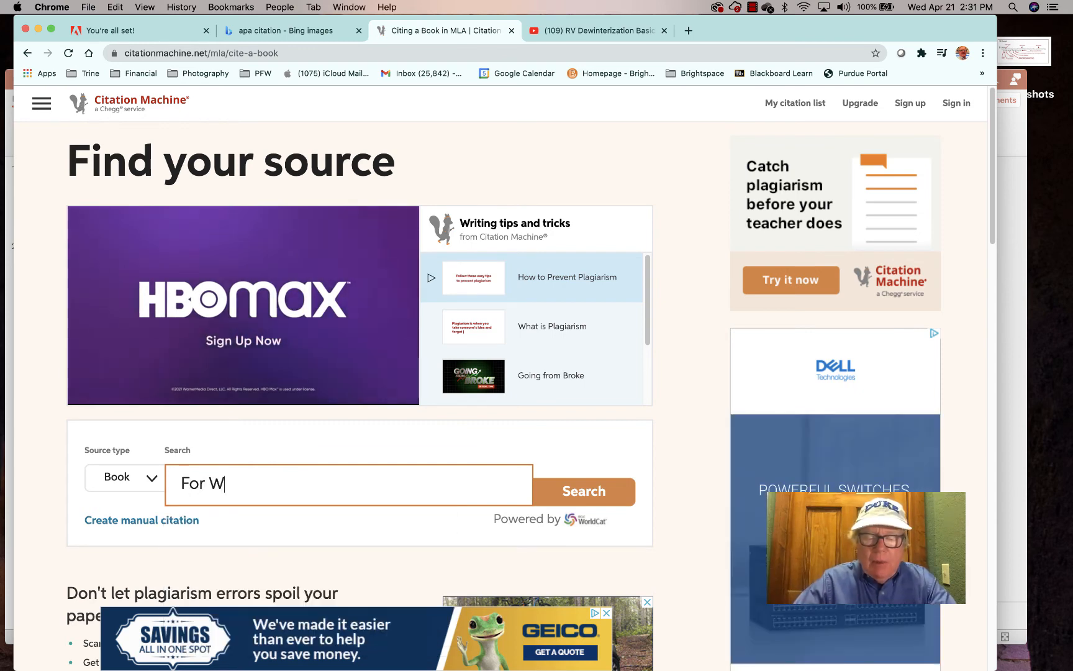
pyautogui.write('home the')
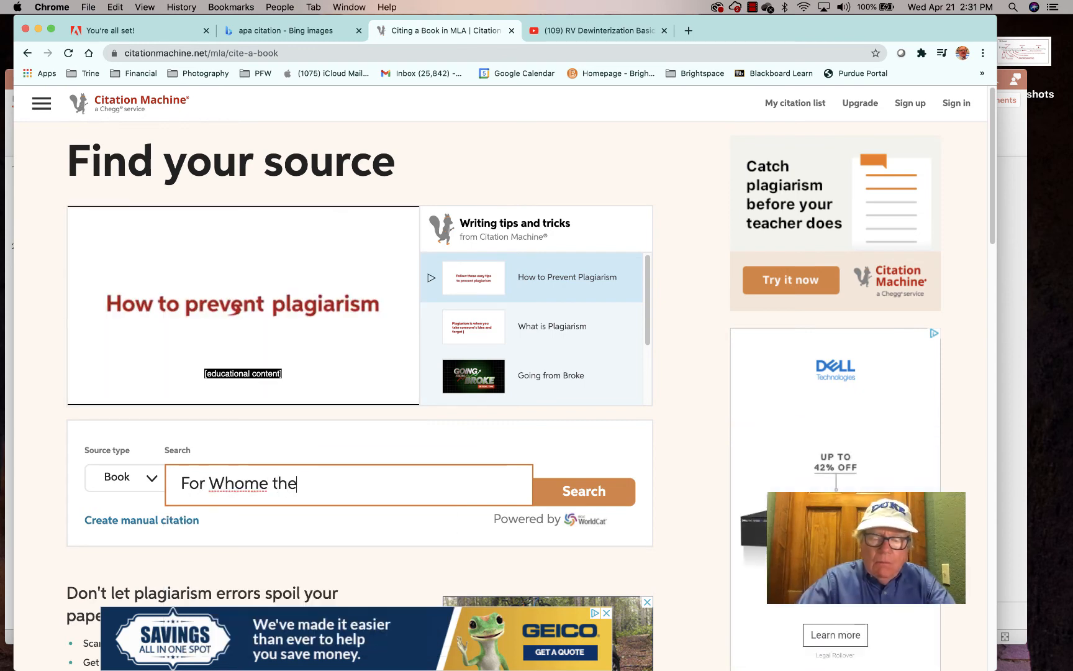
pyautogui.write(' Bell Tolls')
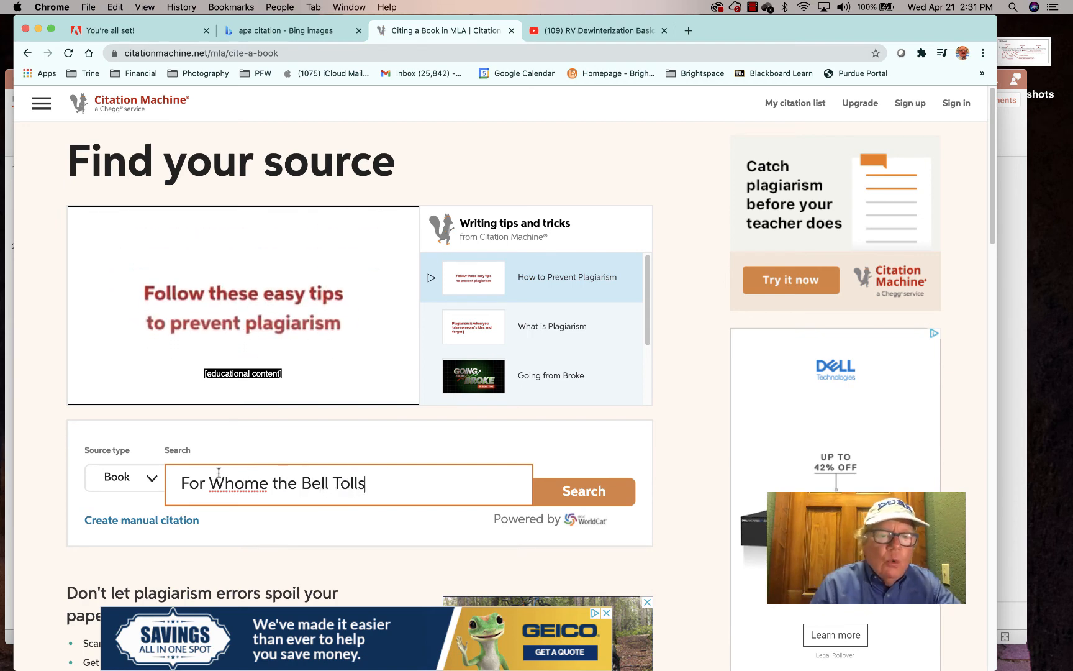
pyautogui.click(269, 484)
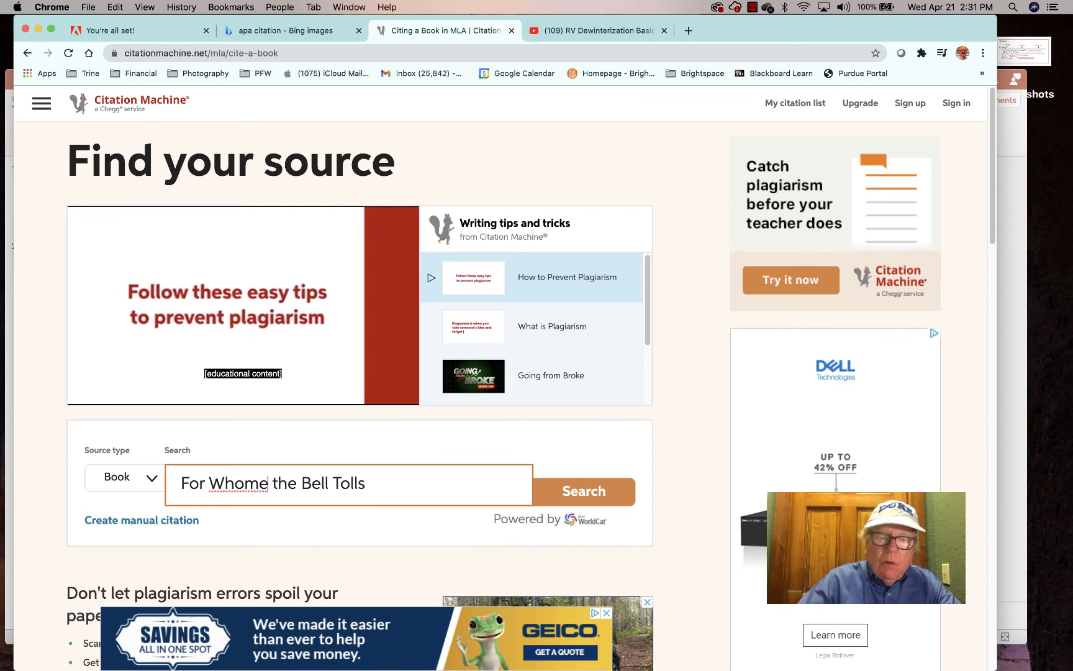
pyautogui.press('BackSpace')
pyautogui.click(584, 494)
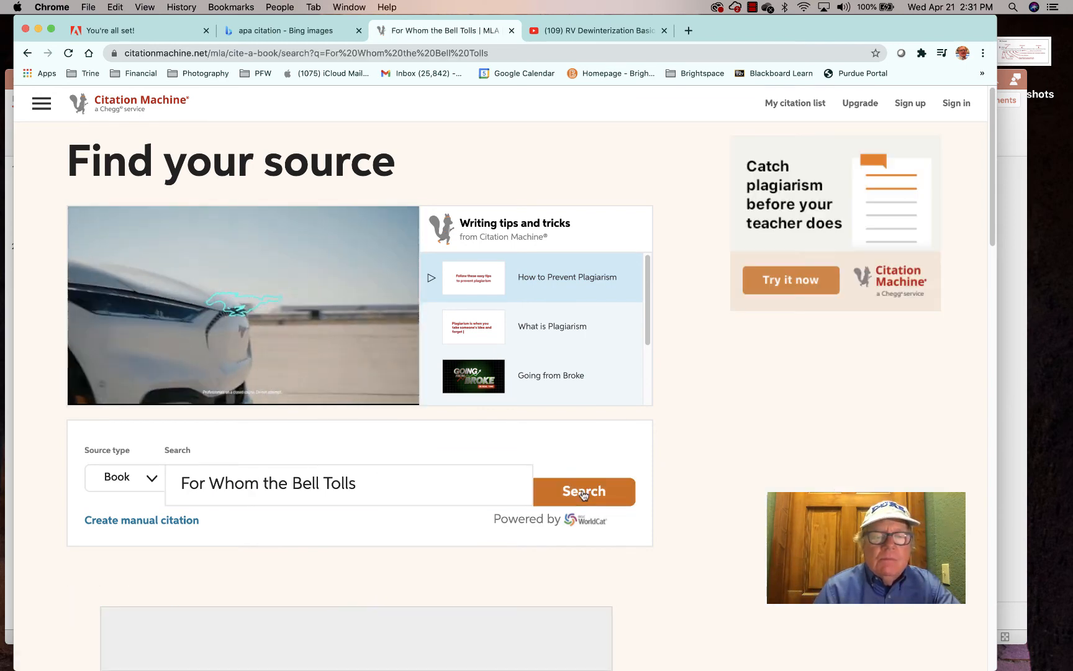
# Cite the 1945 Continental Book Co. edition by Hemingway from the results and review its found source details.
pyautogui.scroll(-4, 584, 495)
pyautogui.scroll(-2, 584, 495)
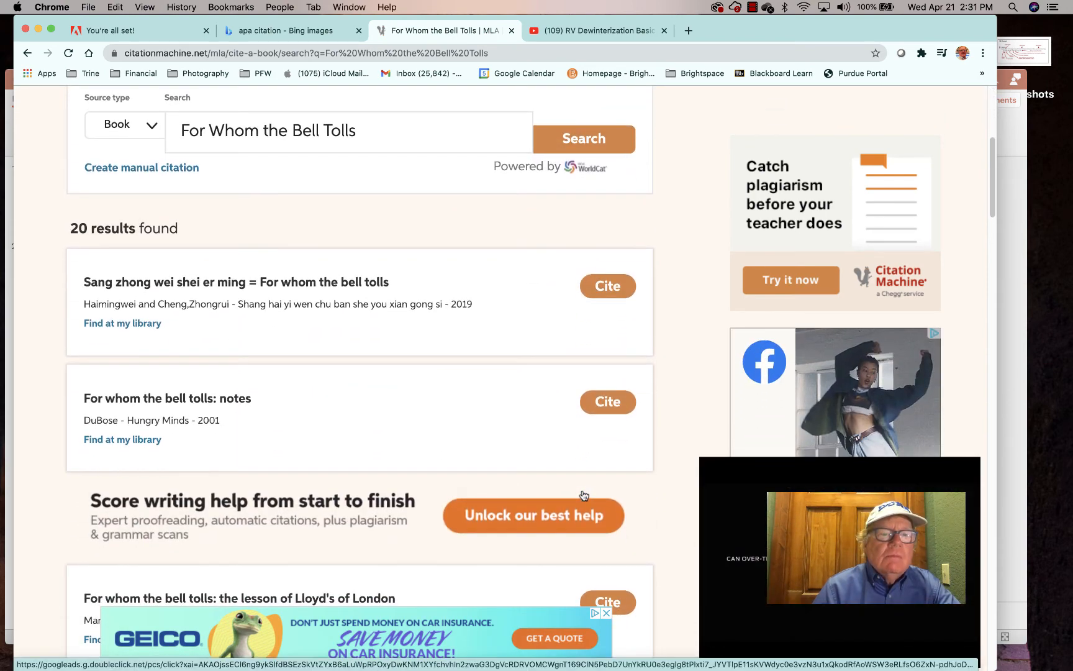
pyautogui.scroll(-4, 584, 495)
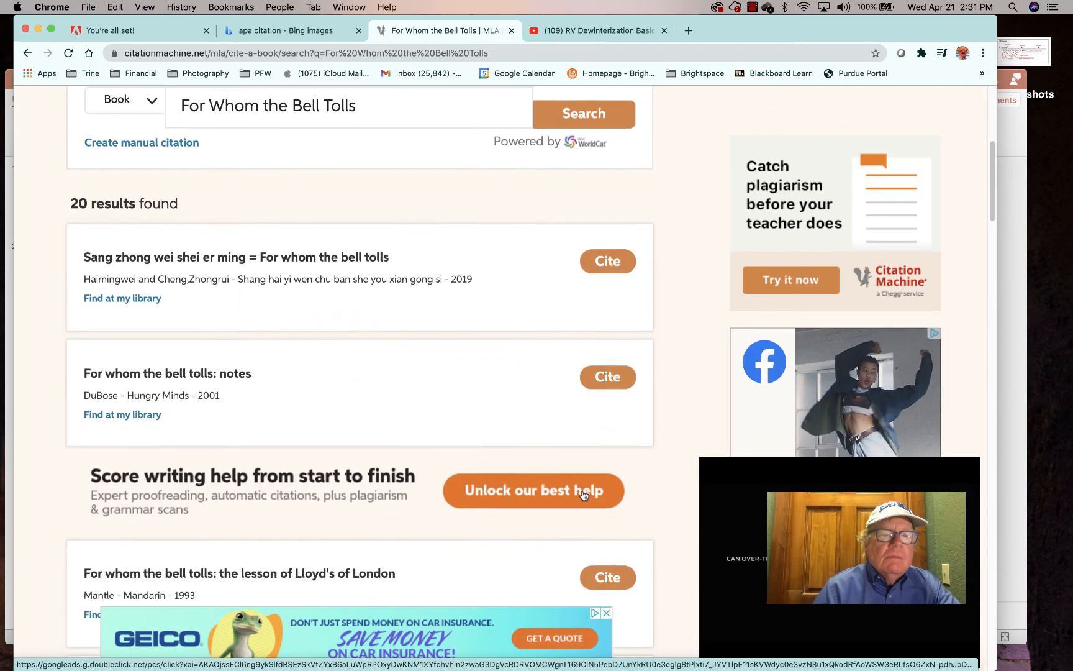
pyautogui.scroll(-2, 583, 494)
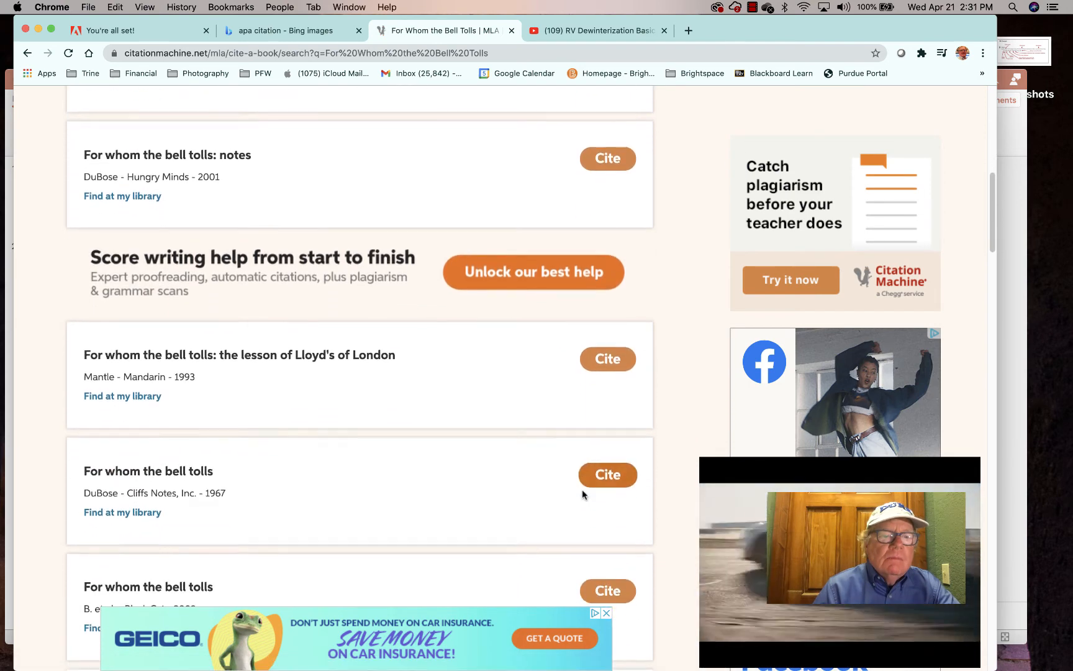
pyautogui.scroll(-4, 583, 495)
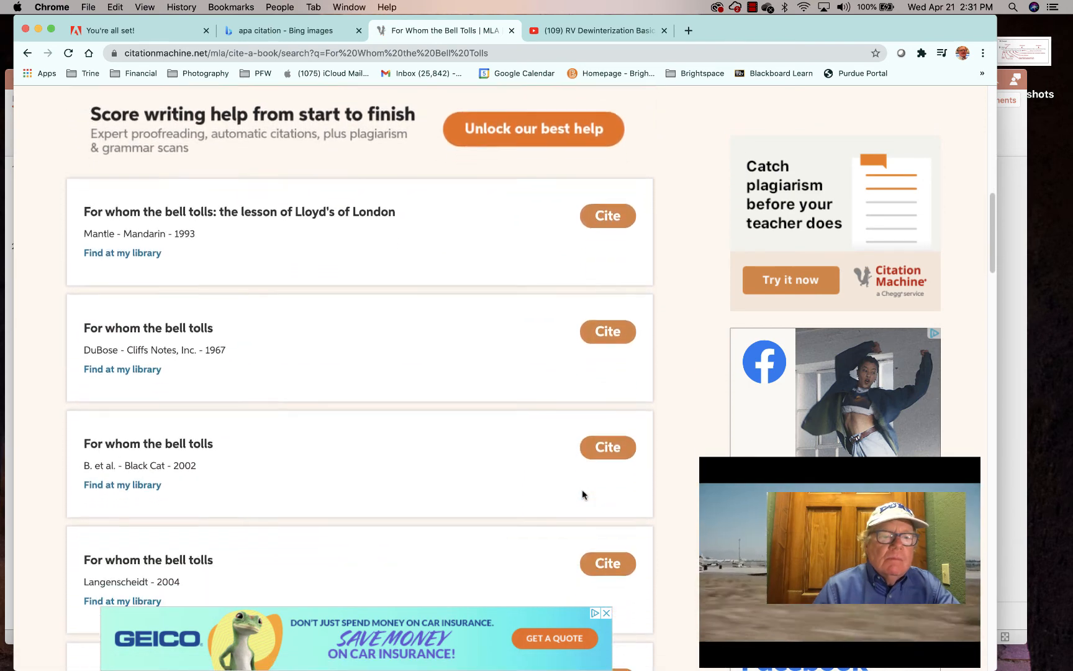
pyautogui.scroll(-1, 583, 495)
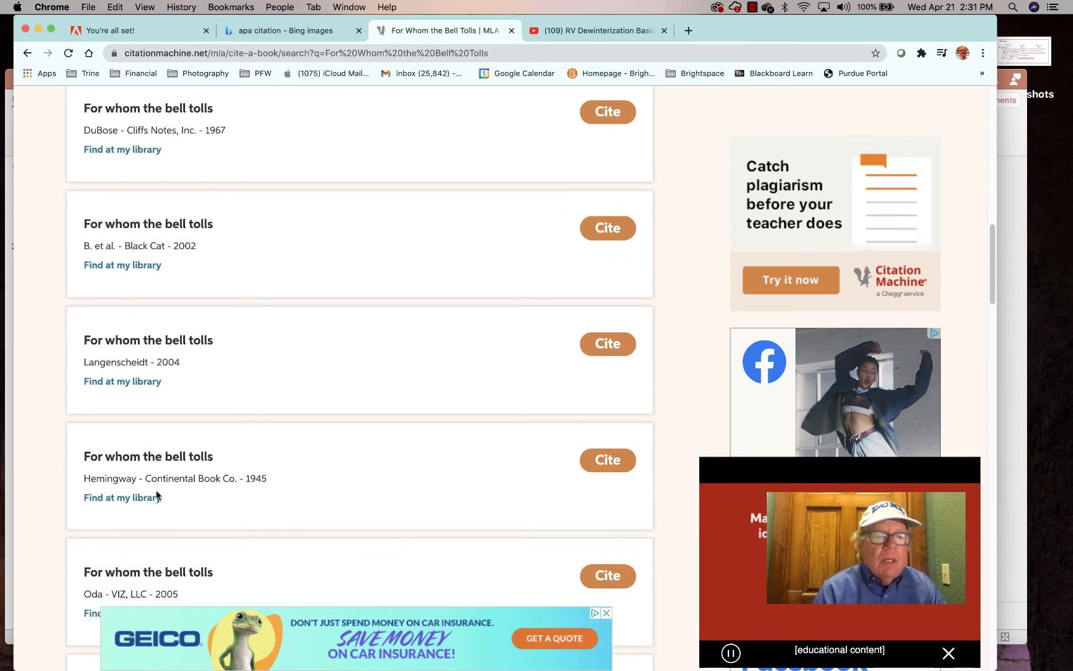
pyautogui.click(608, 460)
pyautogui.scroll(-2, 608, 462)
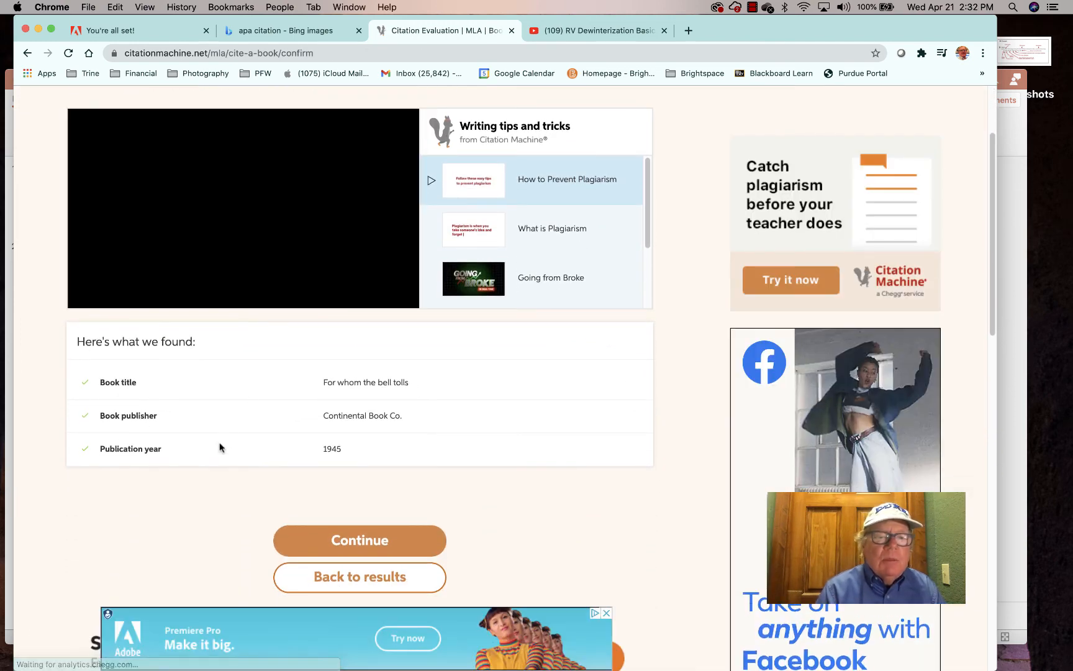
pyautogui.scroll(-3, 219, 447)
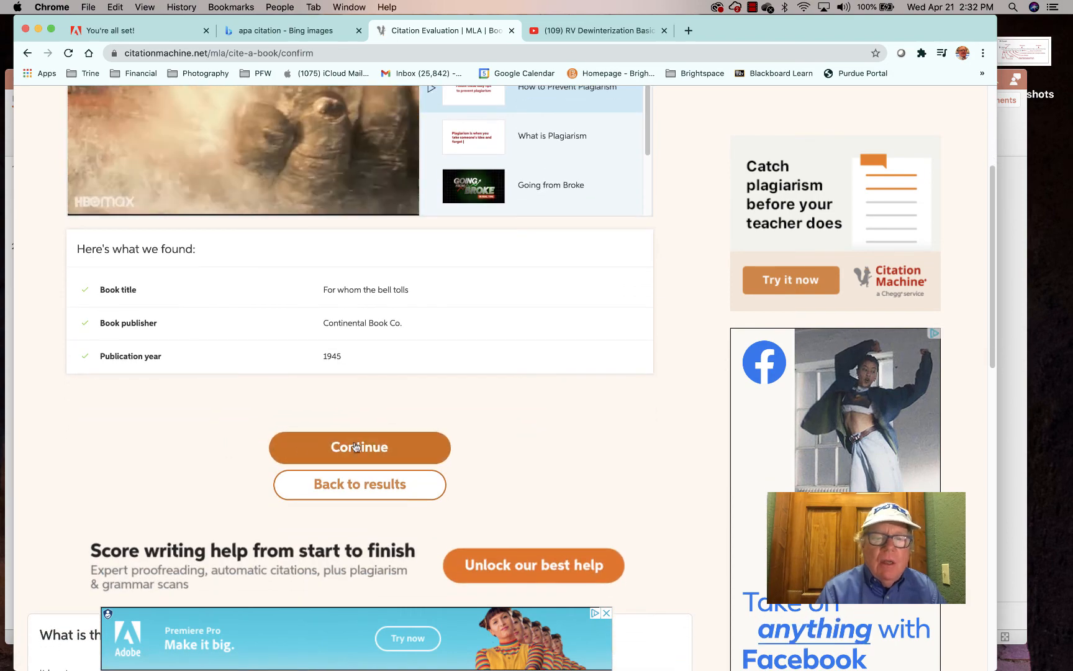
# Accept the found book information and complete the MLA citation after reviewing its in-print details.
pyautogui.click(357, 447)
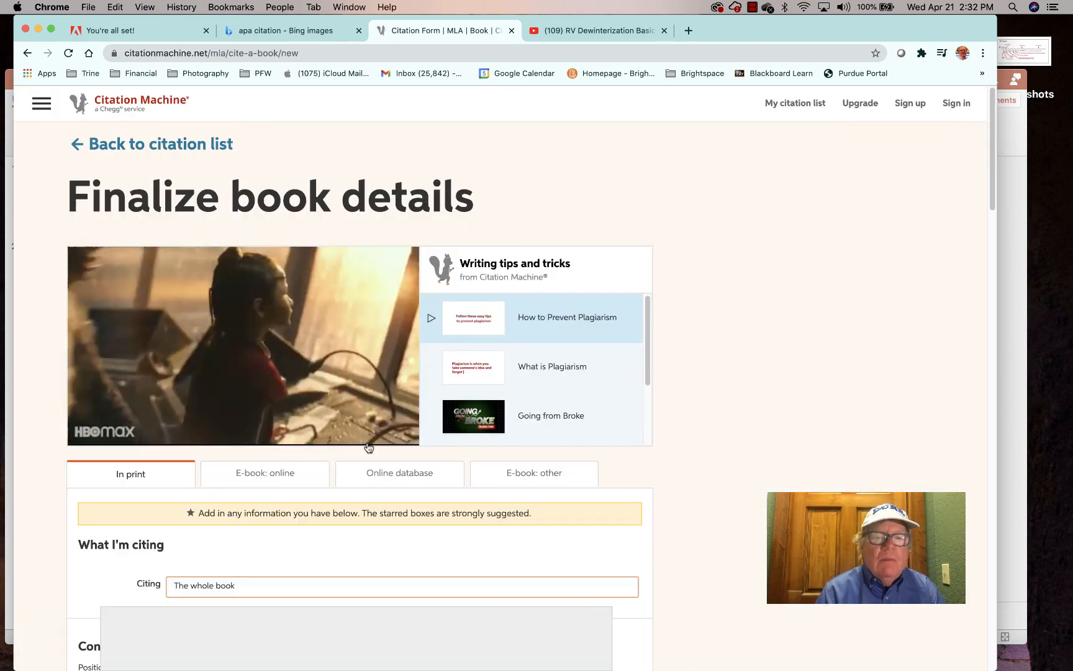
pyautogui.scroll(-5, 368, 448)
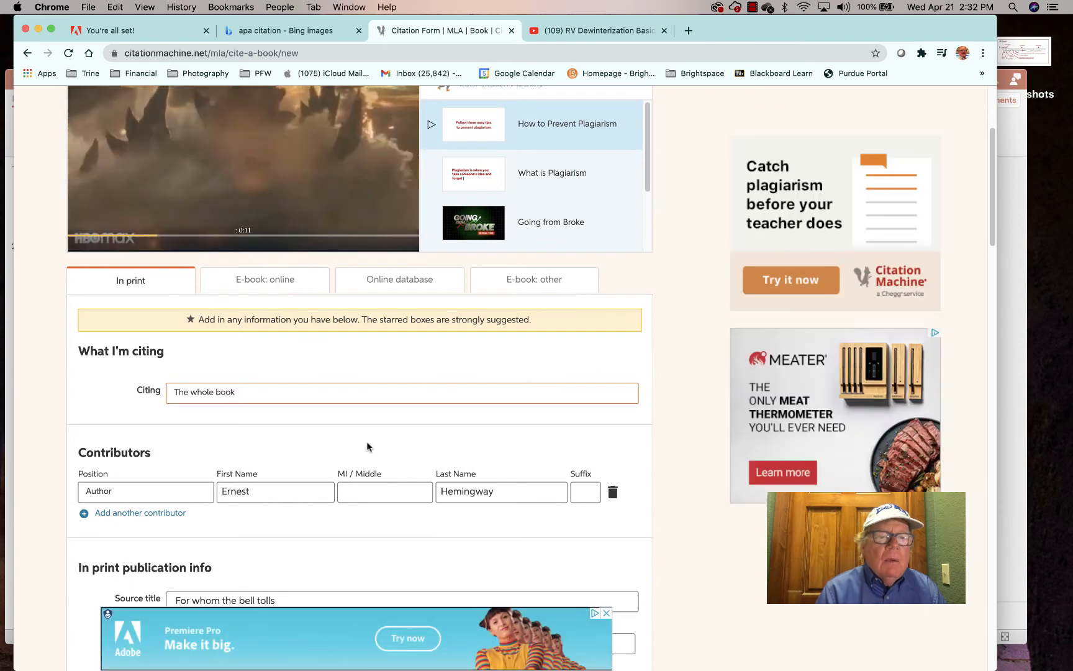
pyautogui.scroll(-3, 367, 441)
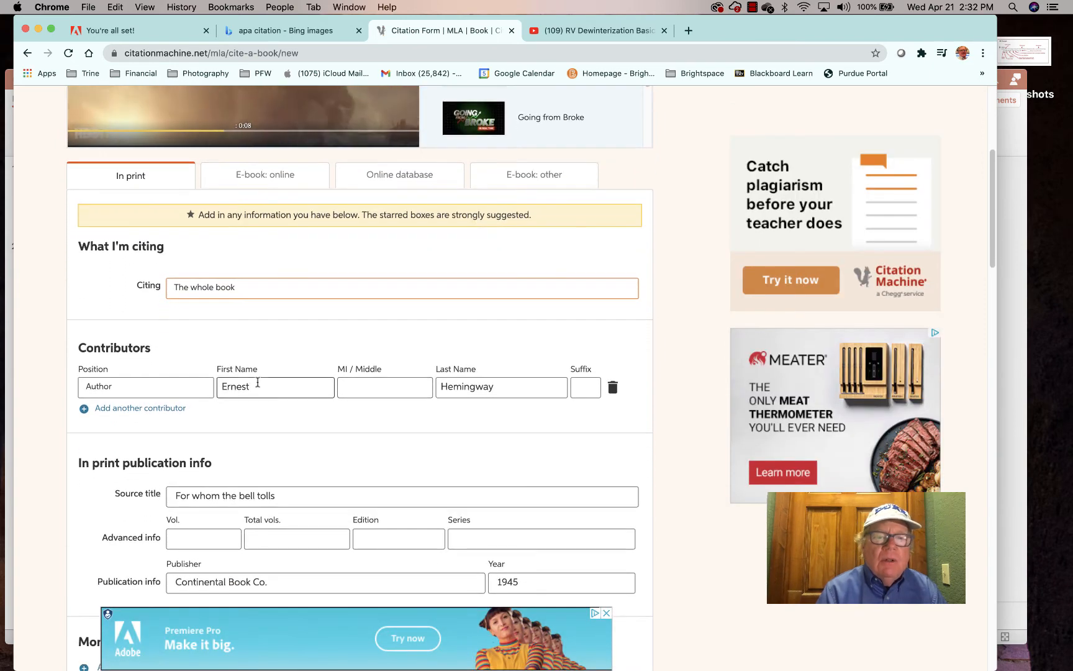
pyautogui.scroll(-4, 474, 386)
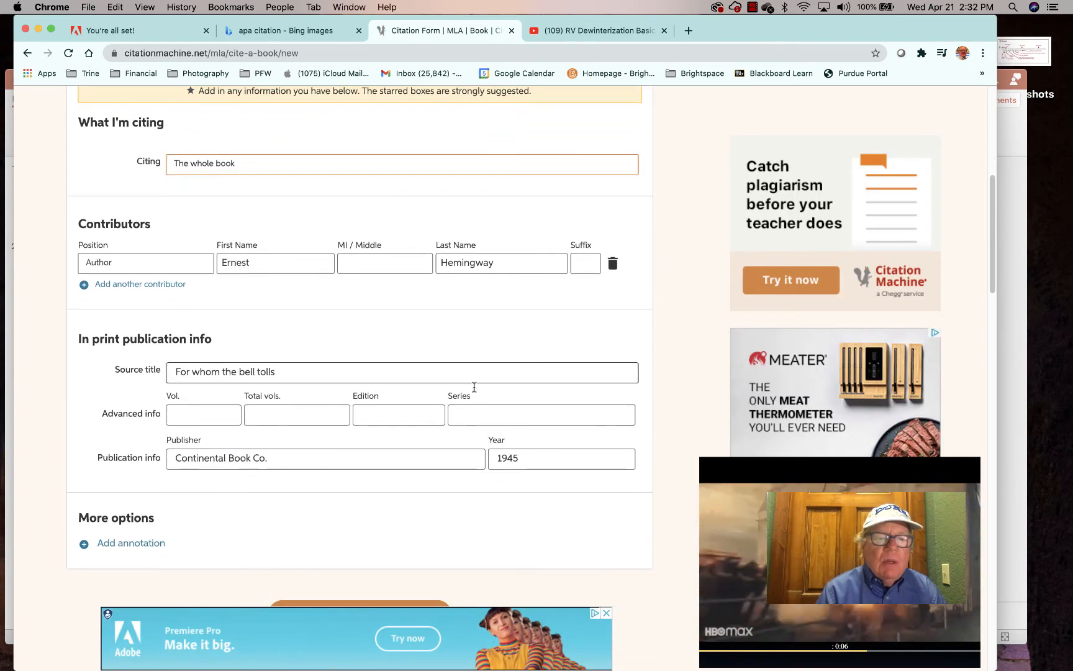
pyautogui.scroll(-4, 311, 459)
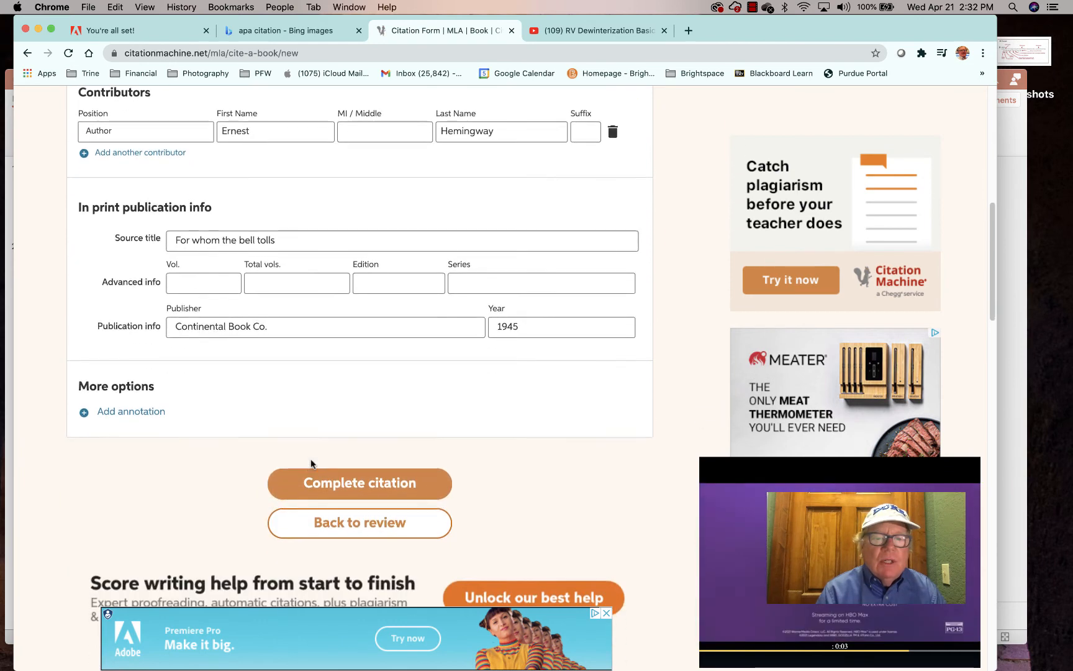
pyautogui.scroll(-1, 312, 462)
pyautogui.click(374, 466)
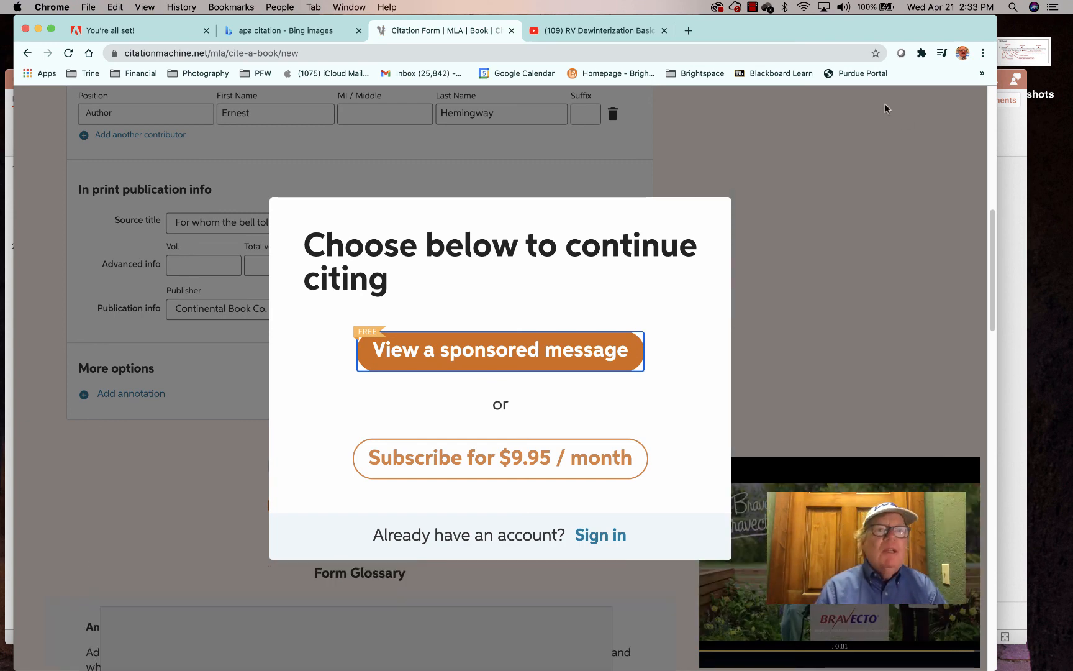
pyautogui.moveTo(687, 670)
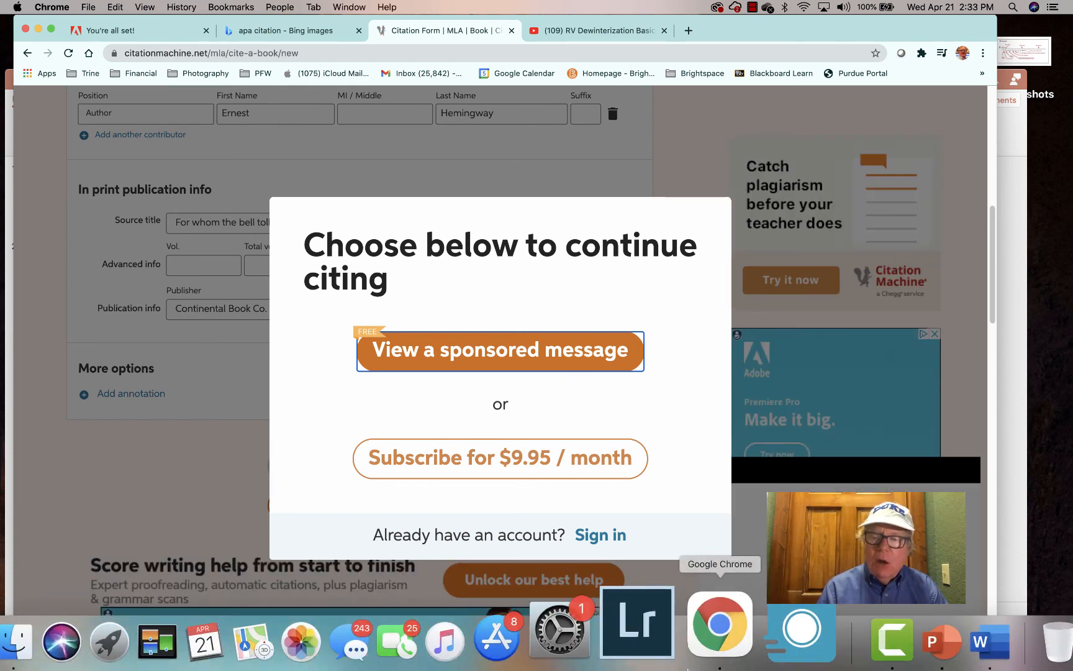
pyautogui.click(833, 626)
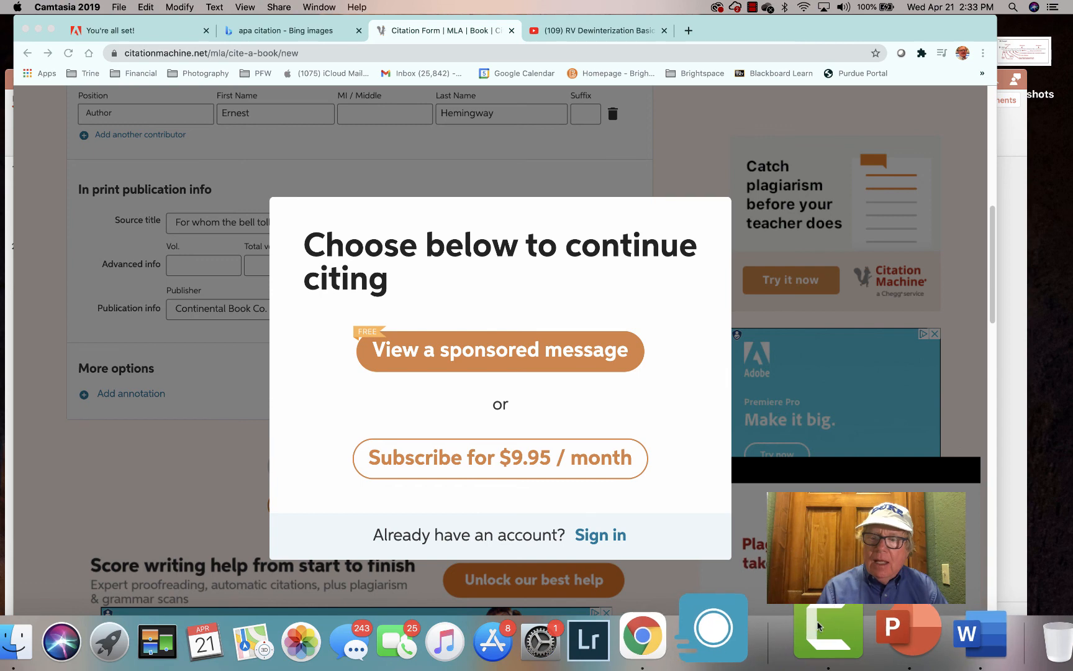
pyautogui.click(76, 8)
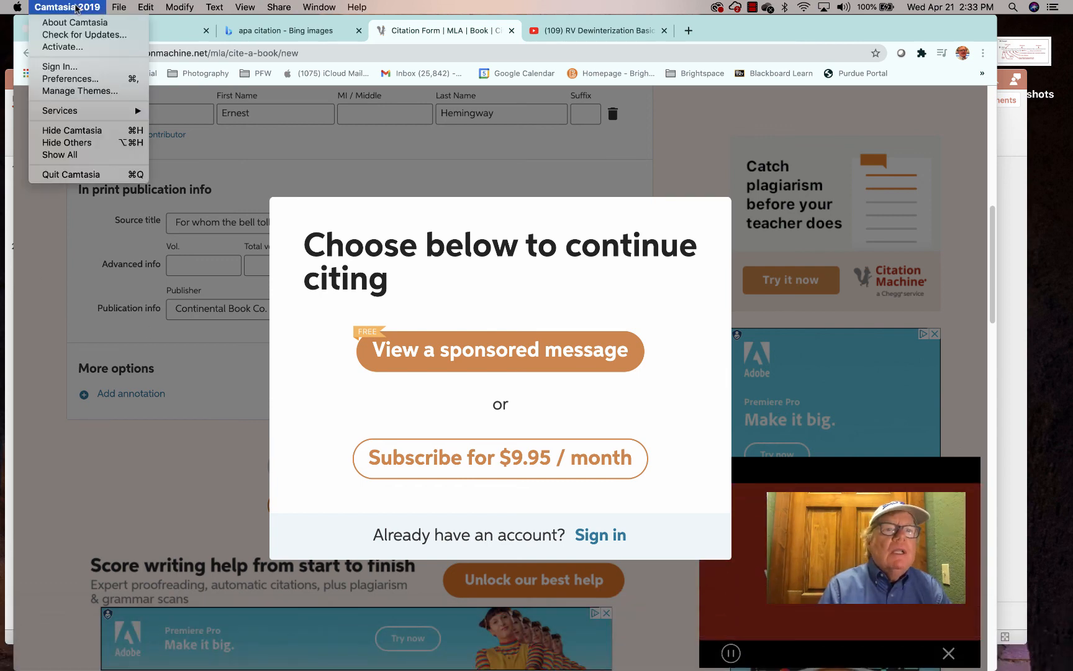
pyautogui.moveTo(123, 8)
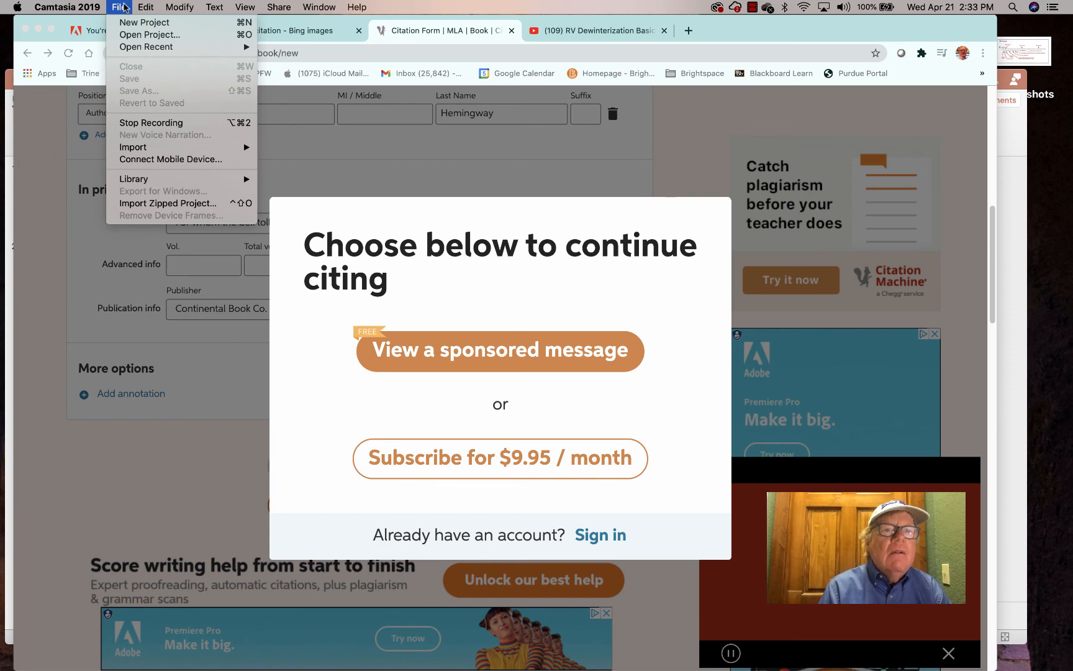
pyautogui.moveTo(83, 8)
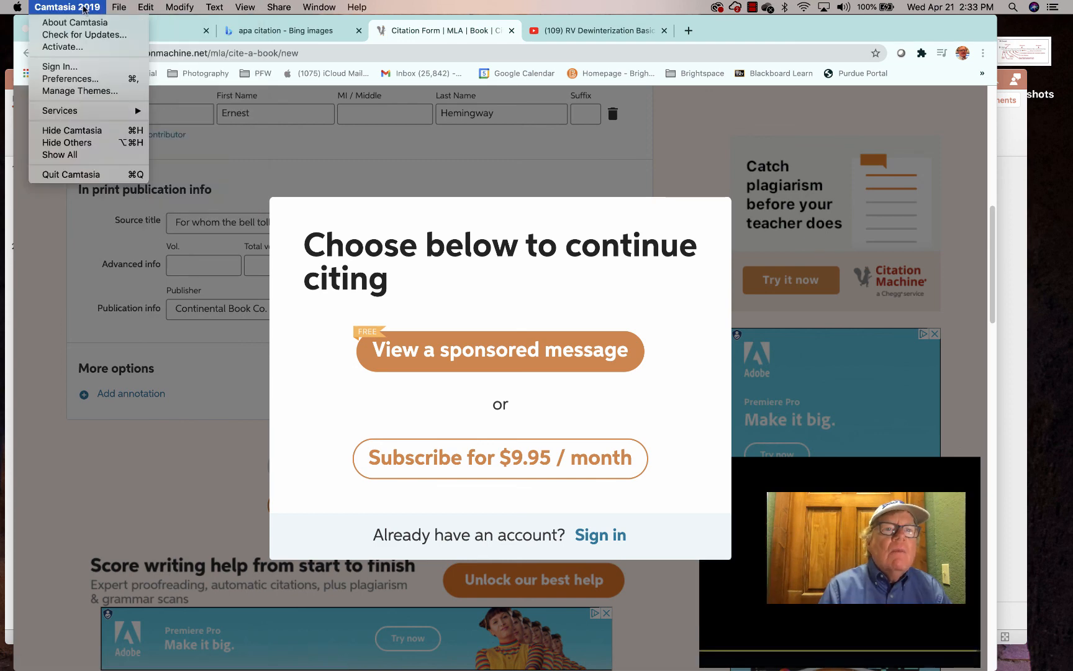